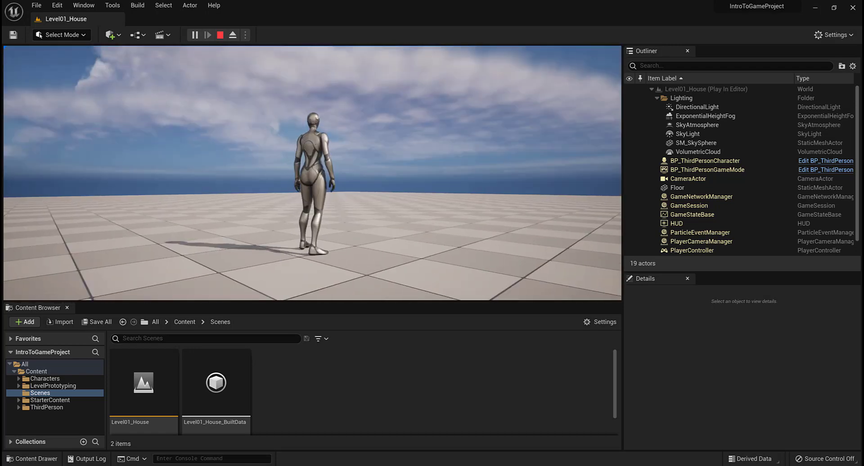
Stop the play session and frame the selected Floor actor in the viewport.
key("Escape")
left_click_drag(365, 178, 398, 114, "alt")
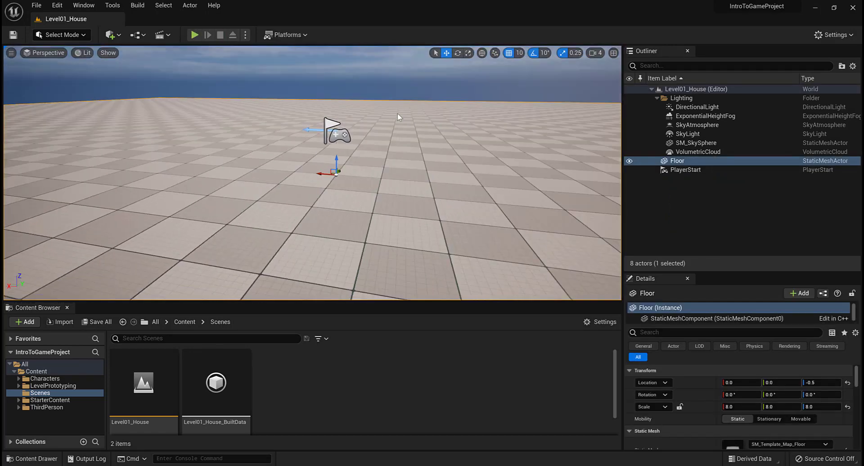
left_click(714, 160)
key("f")
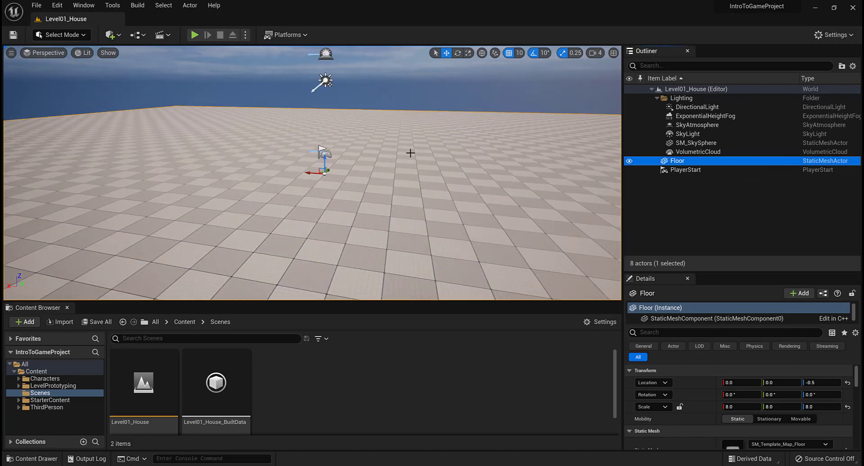
left_click_drag(411, 153, 308, 160, "alt")
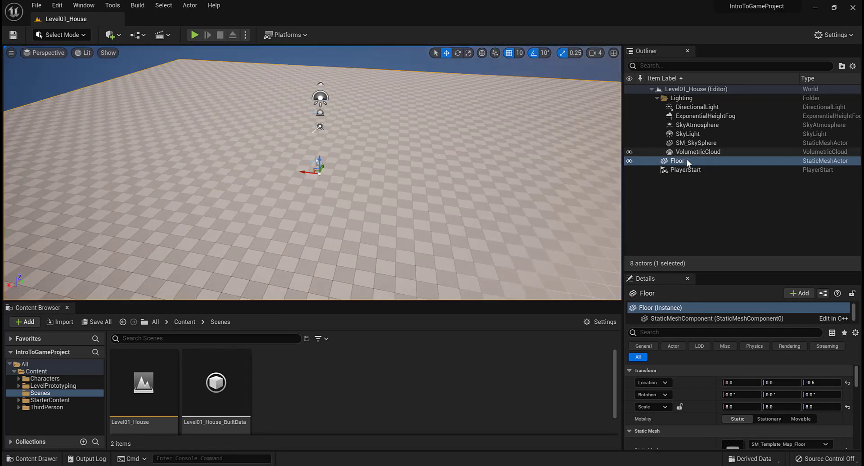
Switch the editor to Modeling mode and delete the Floor actor from the level.
left_click(119, 36)
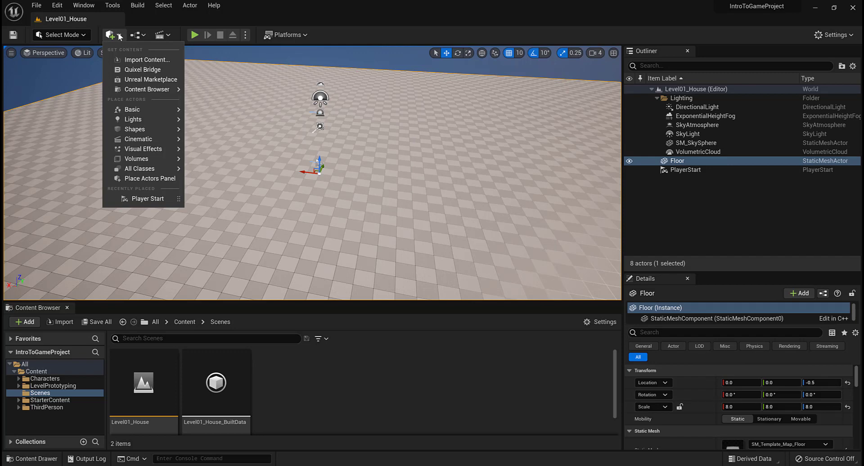
left_click(75, 34)
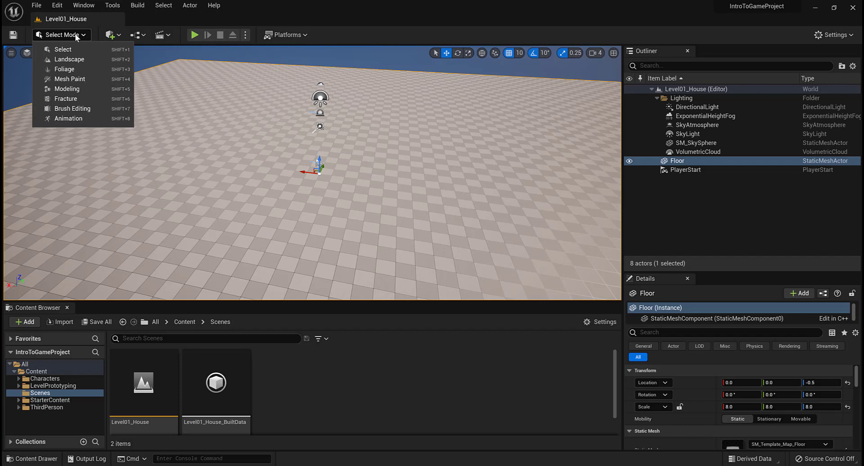
left_click(79, 89)
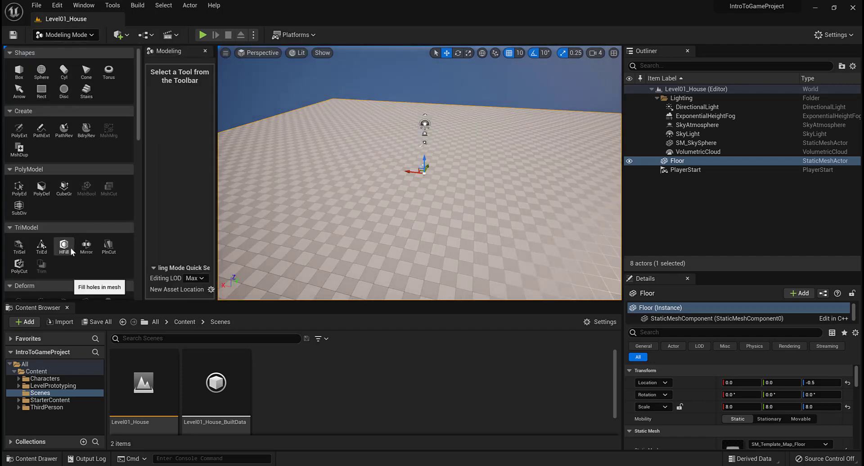
left_click(707, 162)
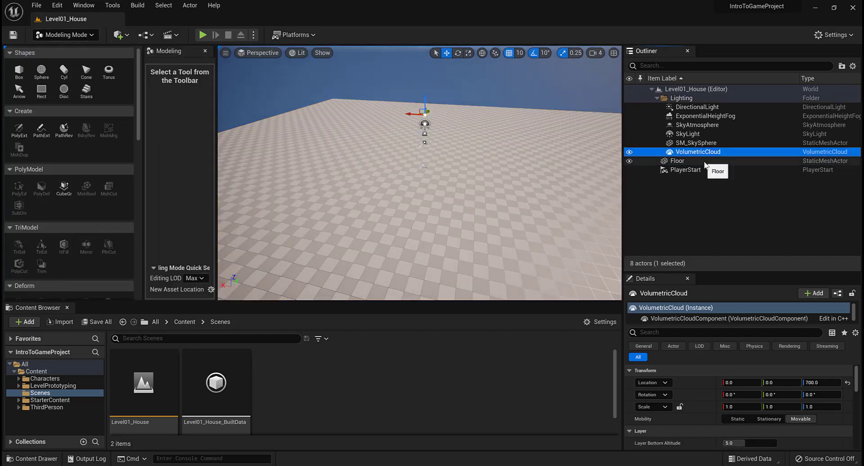
key("Delete")
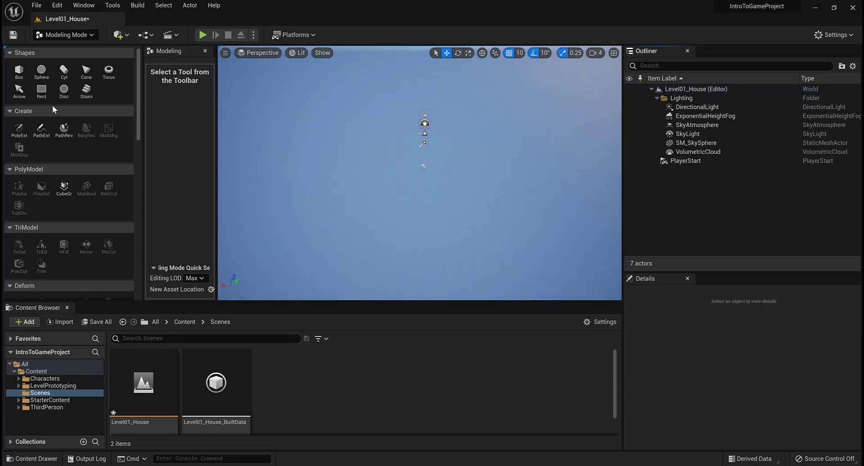
Place a new 100 by 100 rectangle mesh near the player start.
left_click(47, 95)
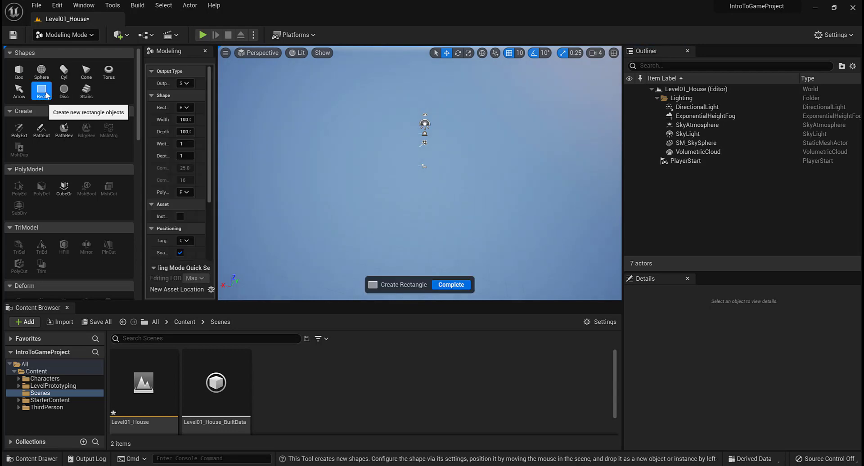
right_click_drag(402, 137, 402, 117)
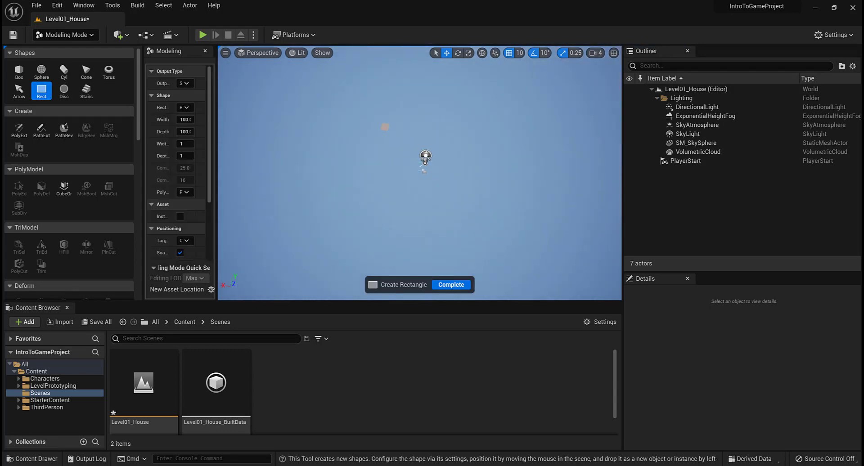
left_click(414, 170)
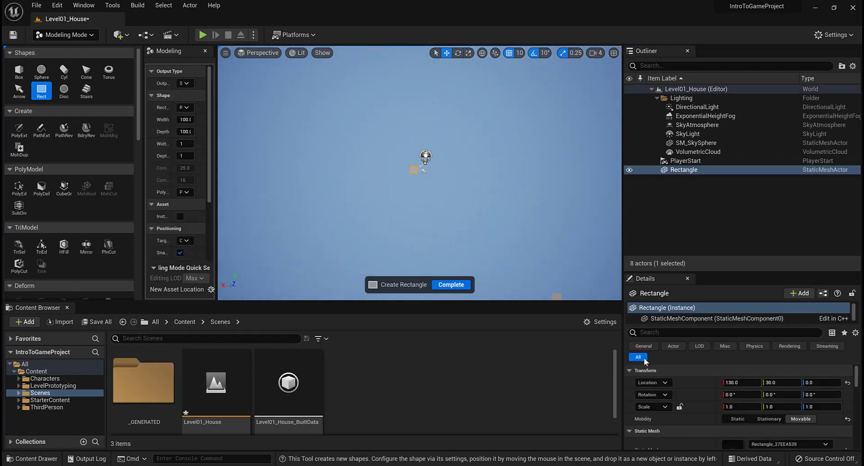
Set the rectangle's location to 0, 0, 0 and enlarge the area showing its details.
left_click(738, 382)
type("0")
key("Tab")
type("0")
key("Tab")
type("0")
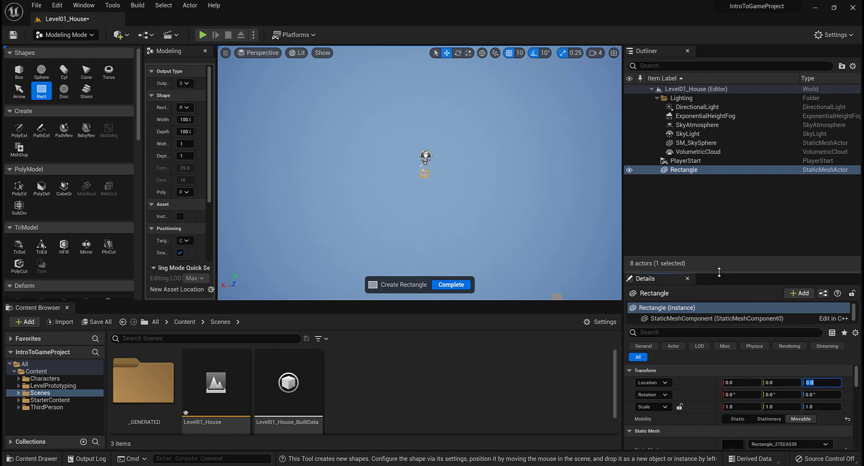
left_click_drag(720, 272, 726, 218)
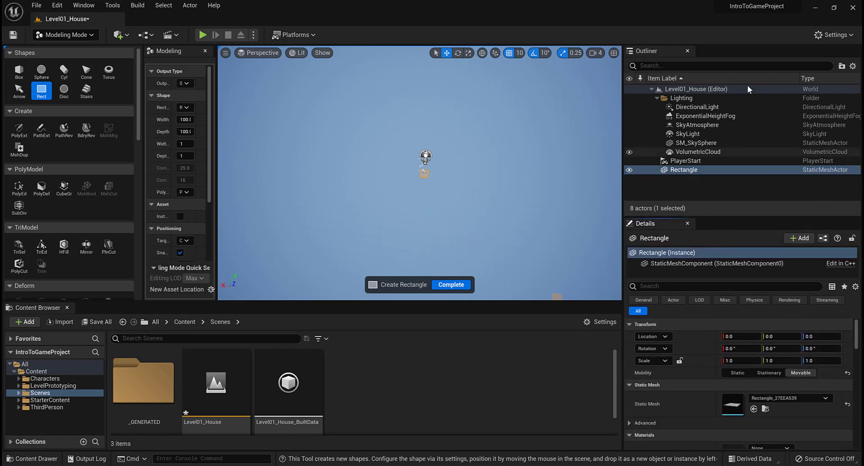
Keep the Rectangle actor selected and complete the Create Rectangle tool.
left_click(708, 164)
left_click(705, 153)
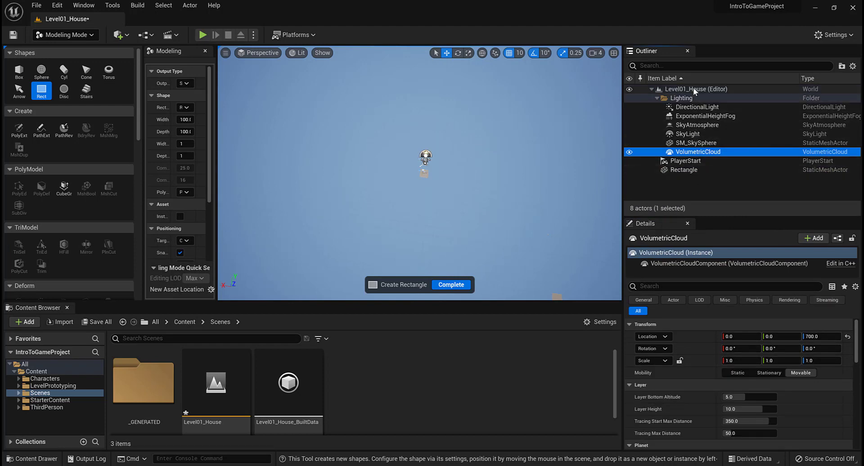
left_click(690, 171)
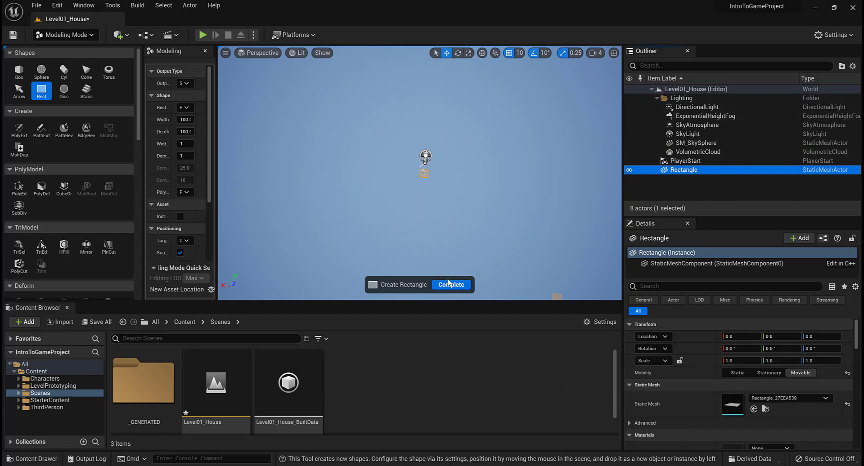
left_click_drag(436, 193, 435, 150, "alt")
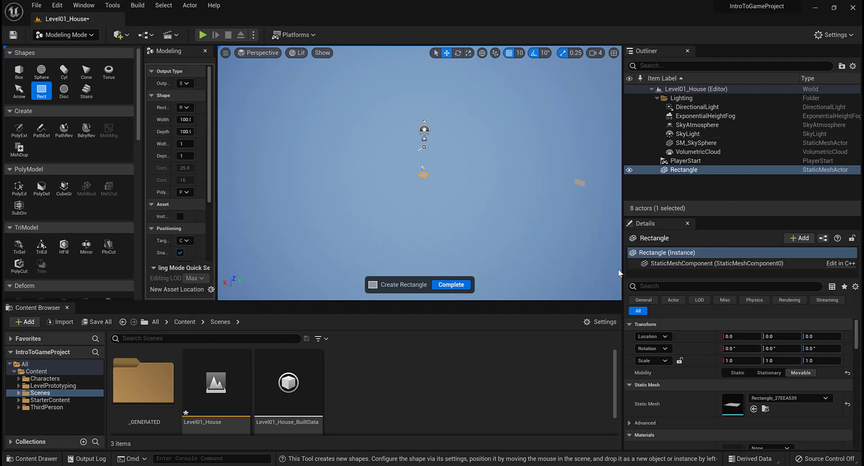
scroll(423, 187, "up", 4)
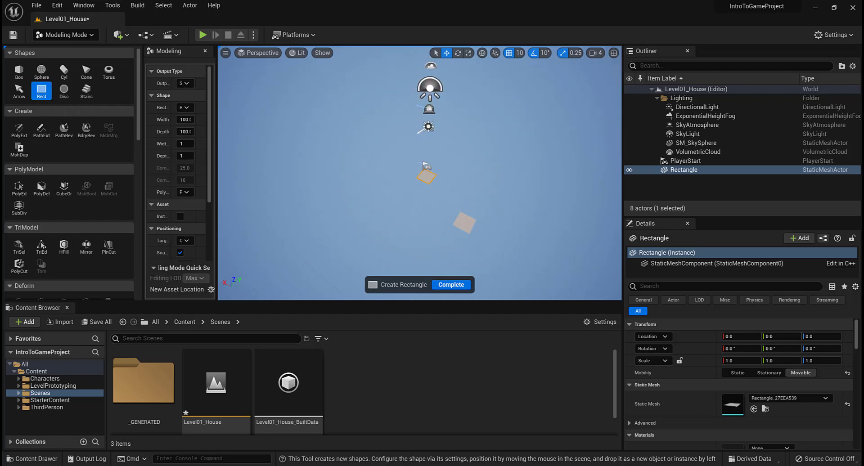
left_click_drag(464, 224, 437, 163, "alt")
scroll(437, 163, "up", 3)
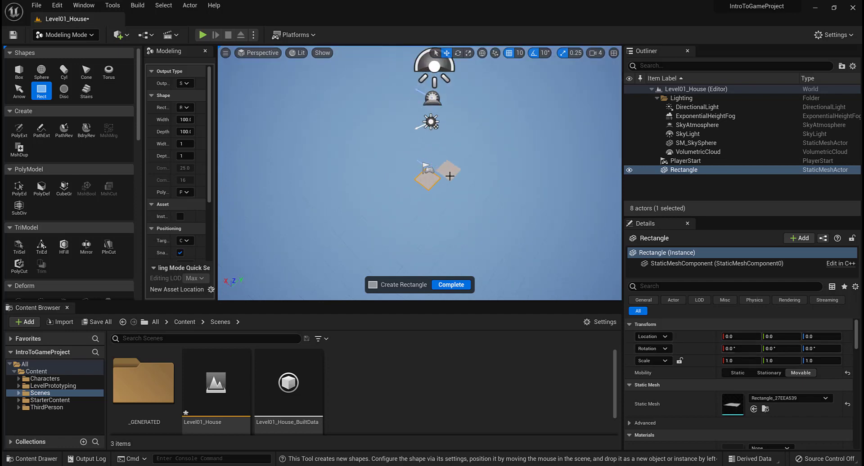
left_click(452, 285)
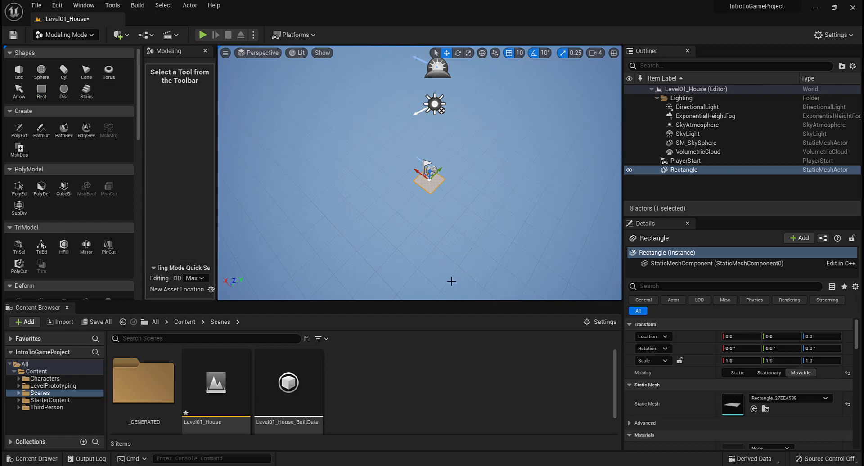
Scale the rectangle up uniformly to 6 on all axes with the scale gizmo.
left_click_drag(413, 216, 434, 193, "alt")
key("r")
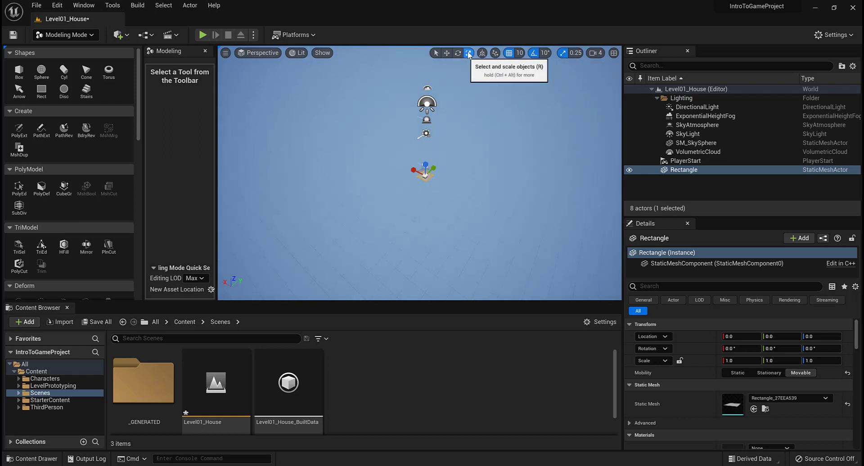
scroll(434, 209, "up", 10)
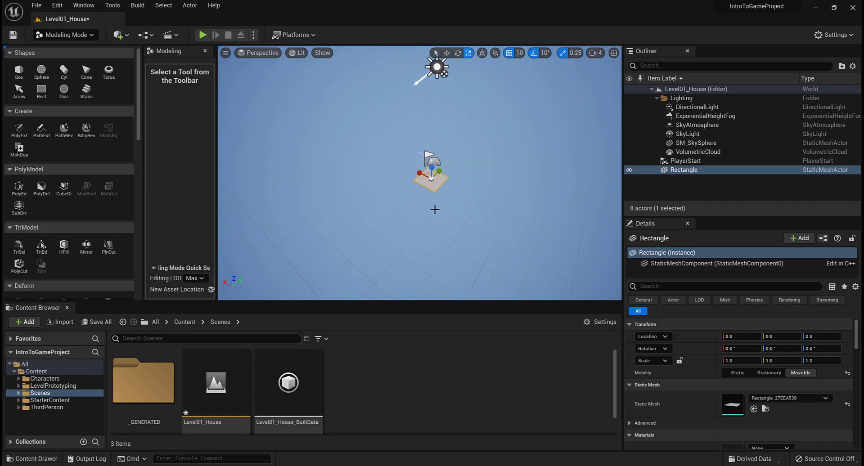
left_click_drag(450, 187, 517, 145)
scroll(436, 209, "down", 10)
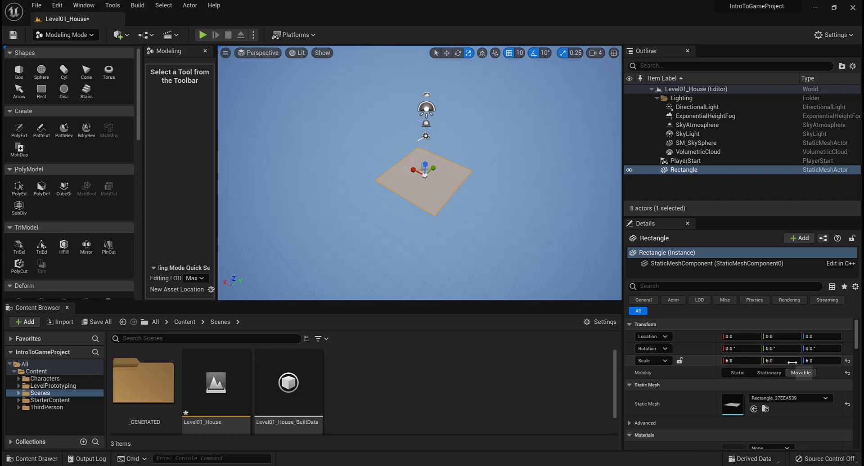
Try a scale of 40 on the rectangle's X axis alone and set it back to 6.
left_click(744, 360)
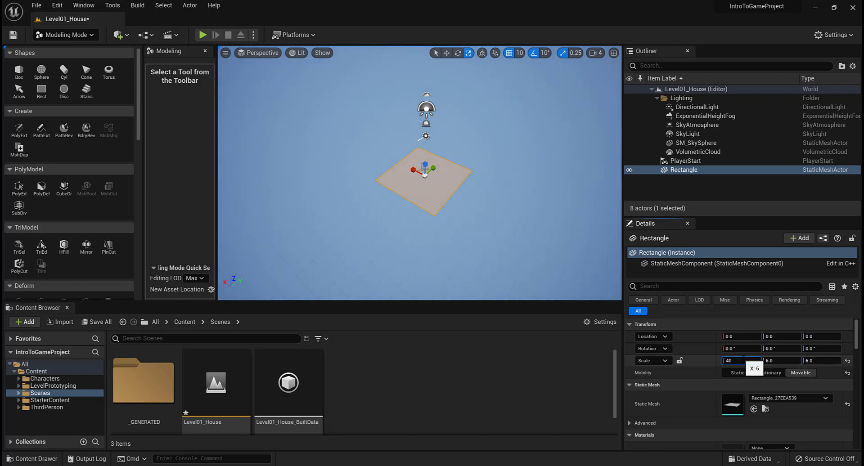
key("Return")
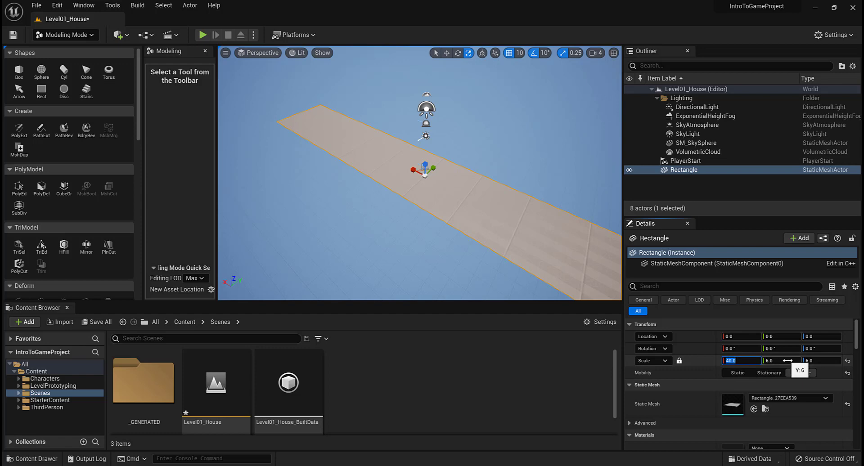
left_click(680, 360)
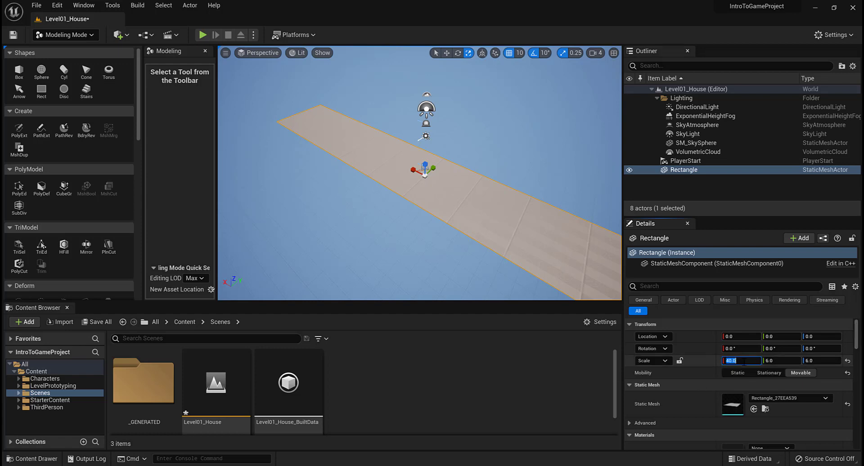
type("6")
key("Return")
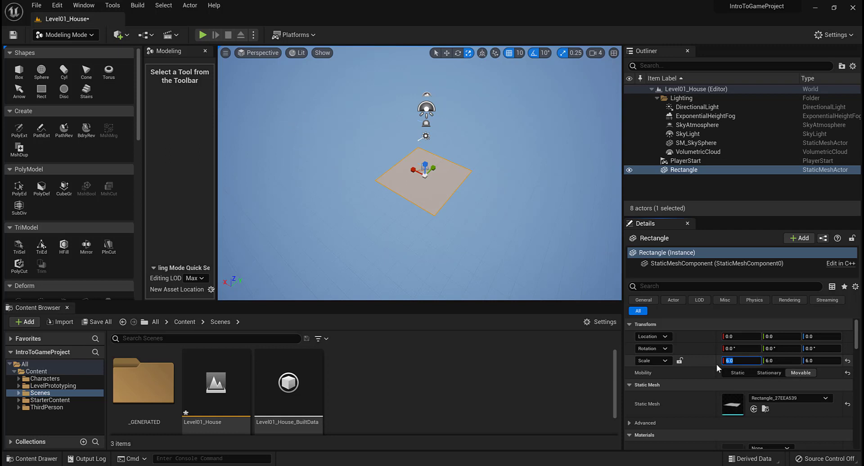
left_click(699, 374)
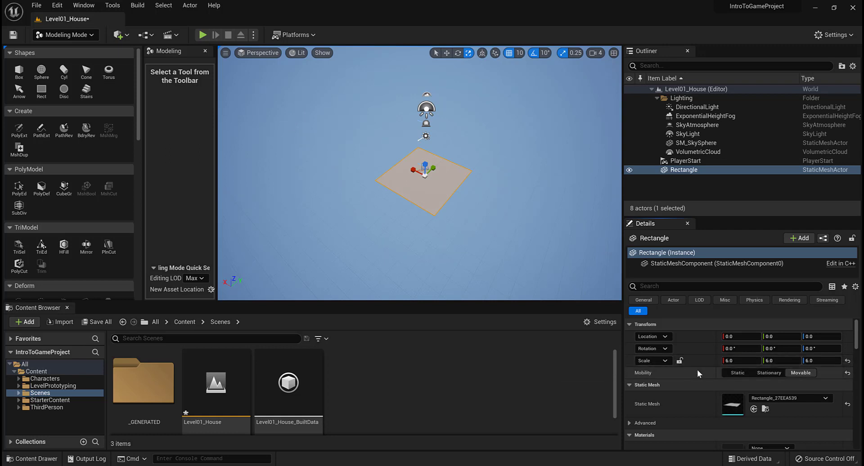
Lock the rectangle's scale proportions and set its scale to 40.
left_click(680, 361)
left_click(730, 361)
type("40")
key("Return")
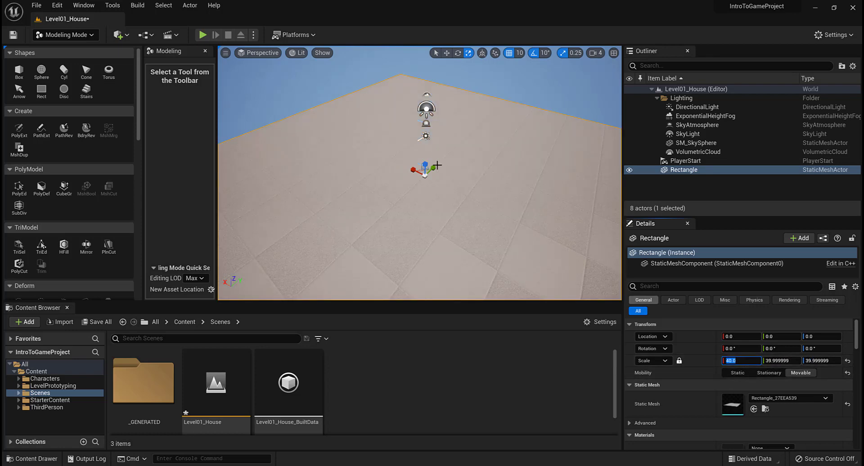
scroll(461, 206, "down", 5)
left_click_drag(432, 206, 419, 195, "alt")
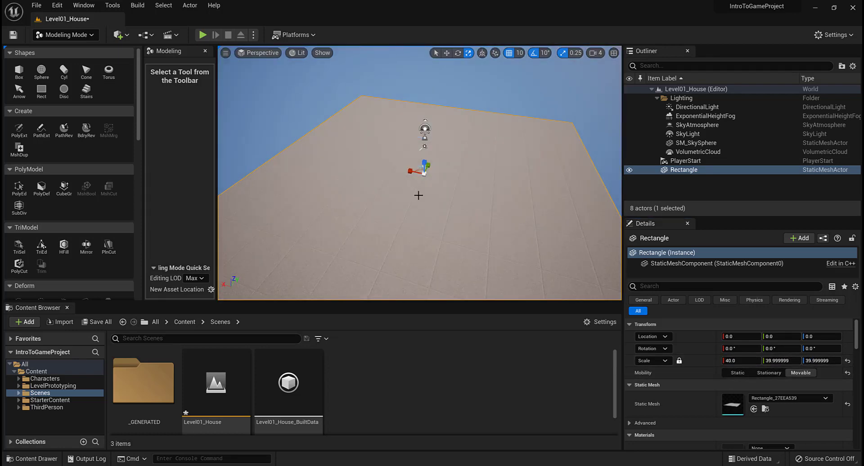
scroll(419, 195, "down", 2)
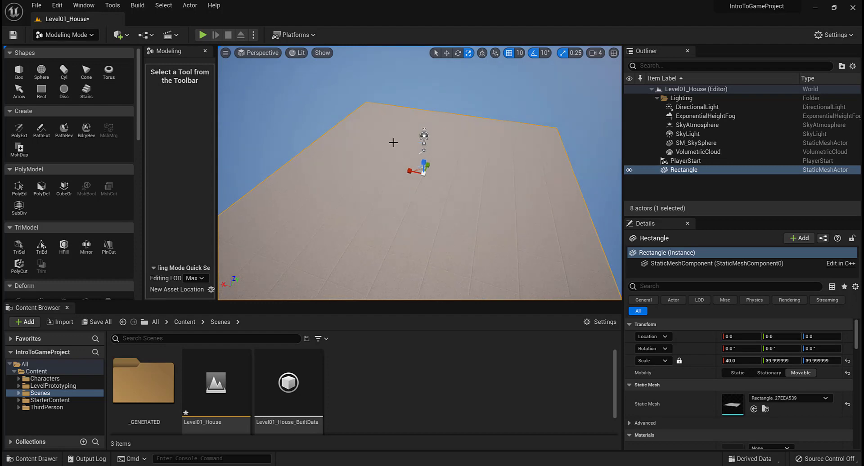
Play-test the level by running the character forward across the enlarged rectangle, and stop the session.
left_click(201, 34)
key("w")
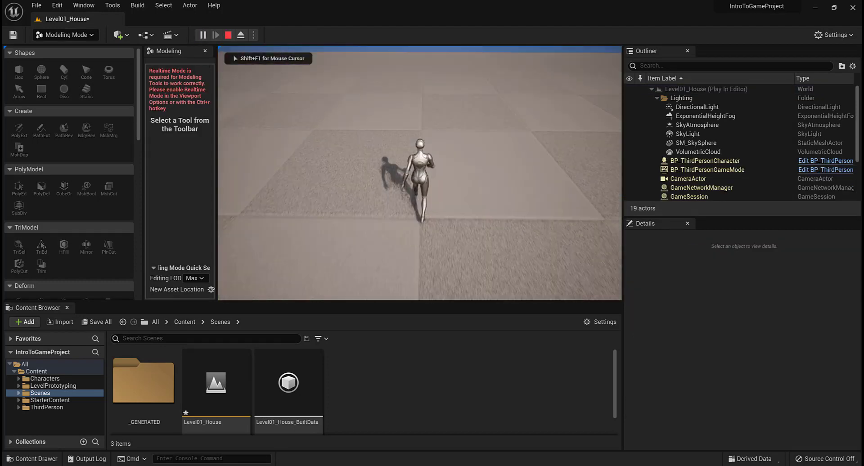
key("w")
key("Escape")
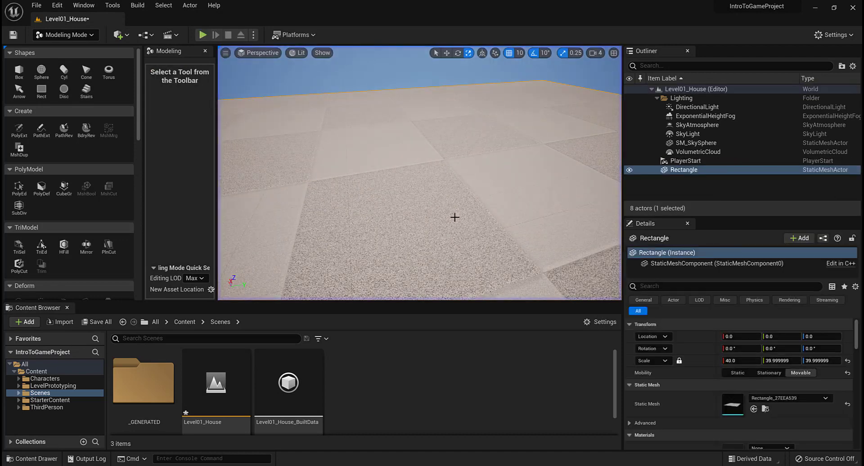
Open the rectangle in PolyGroup Edit and select its border edges.
scroll(390, 148, "down", 8)
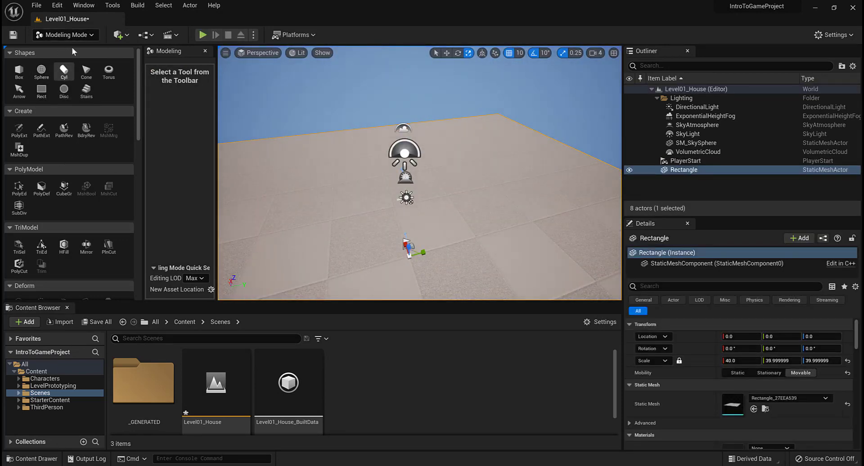
right_click_drag(402, 156, 402, 190)
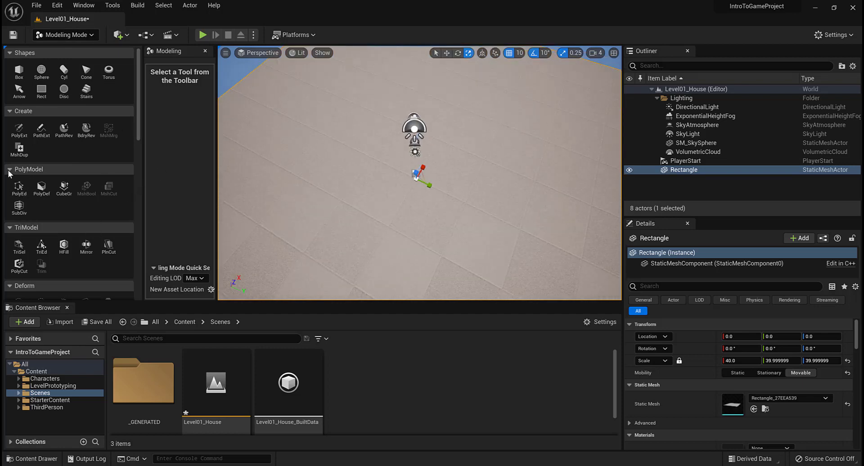
left_click(19, 187)
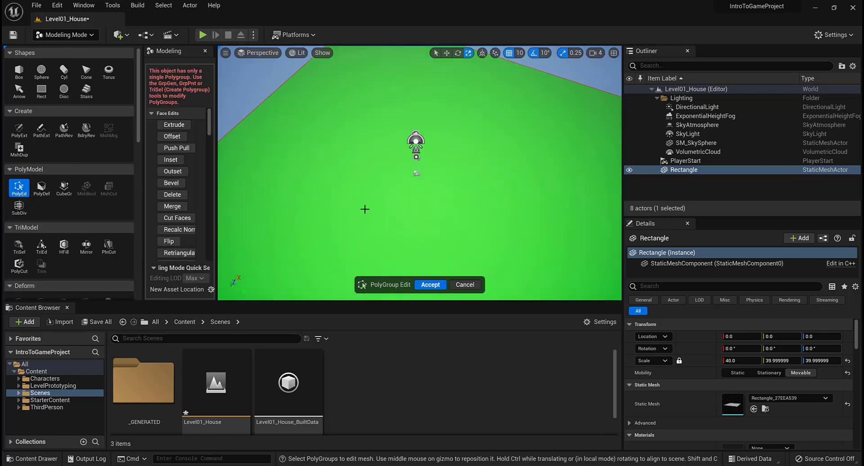
scroll(364, 209, "down", 5)
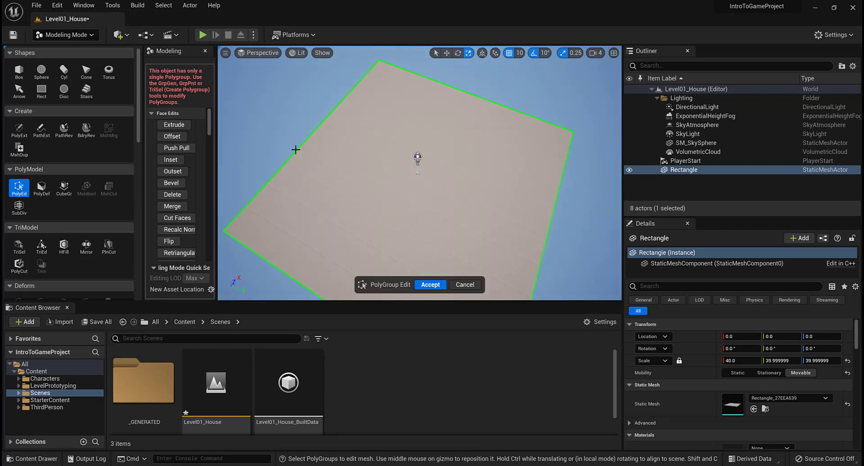
left_click(299, 150)
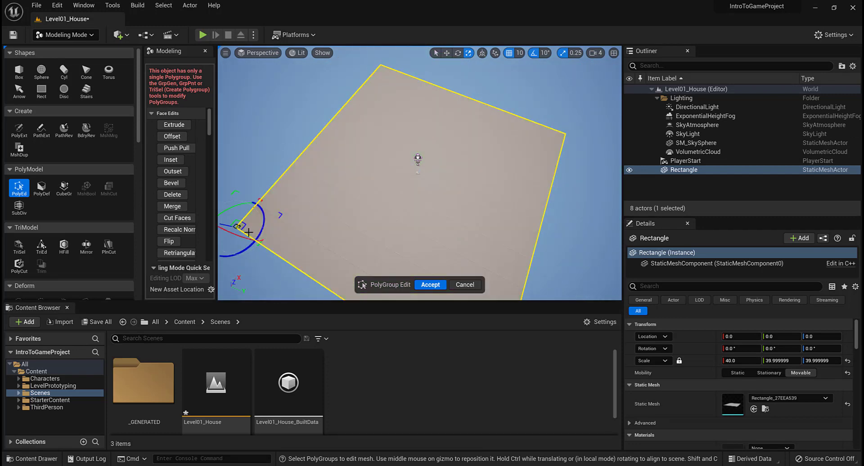
Examine the selected border and the transform gizmo at the rectangle's corner up close.
left_click_drag(251, 242, 322, 216, "alt")
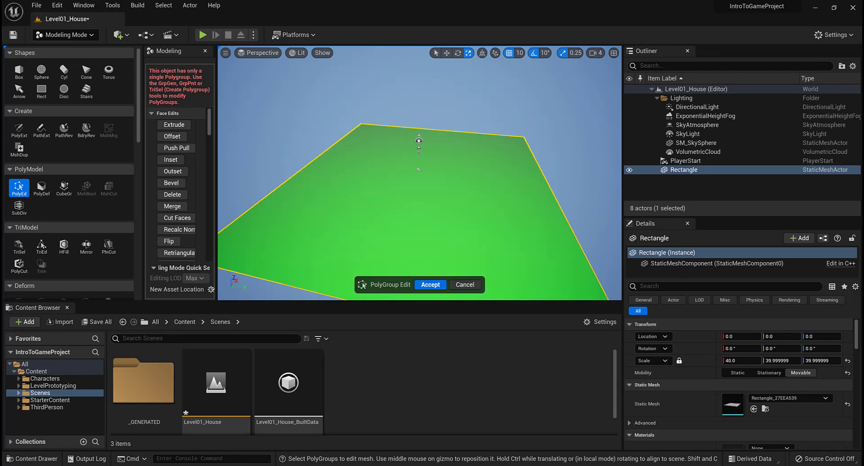
middle_click_drag(312, 226, 400, 195, "alt")
scroll(312, 226, "up", 3)
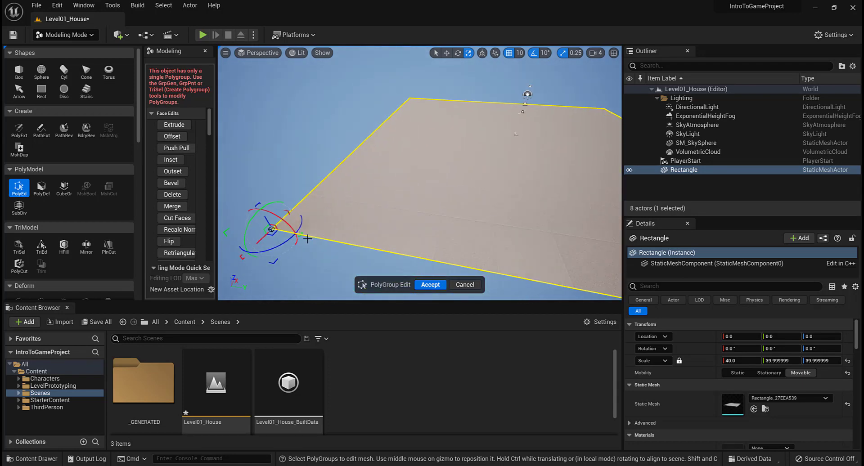
middle_click_drag(485, 168, 536, 141, "alt")
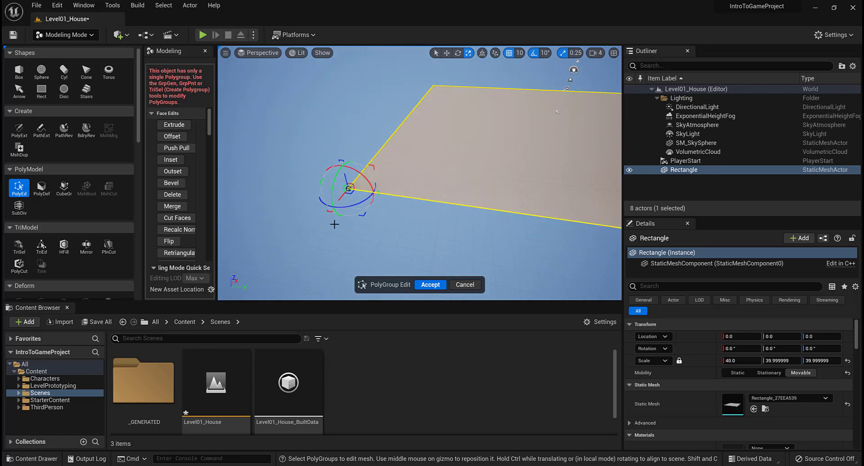
scroll(305, 221, "up", 2)
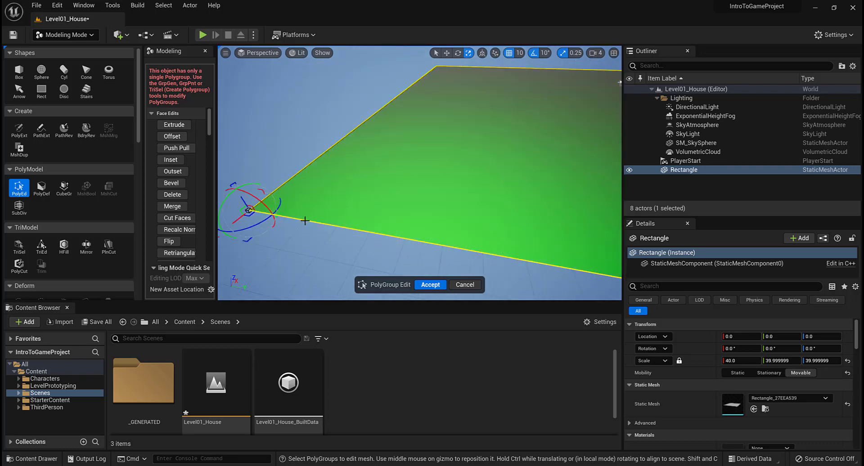
middle_click_drag(305, 220, 288, 252)
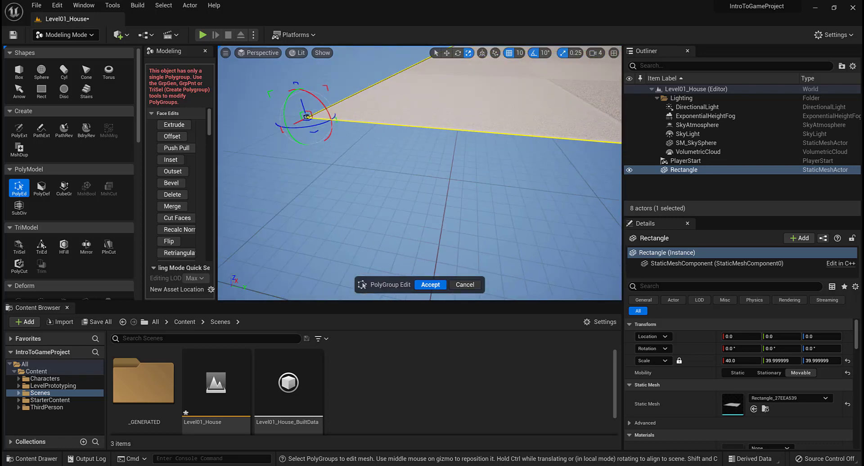
mouse_move(398, 144)
right_mouse_down()
mouse_move(398, 170)
mouse_move(394, 146)
right_mouse_up()
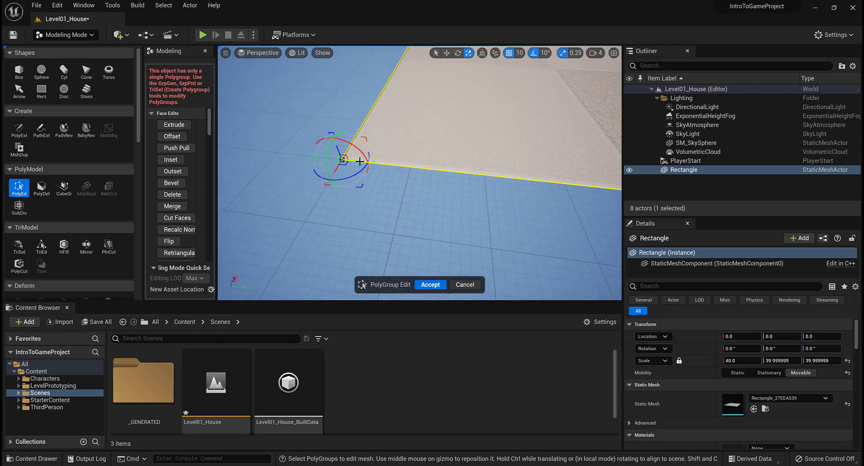
left_click_drag(360, 161, 297, 146)
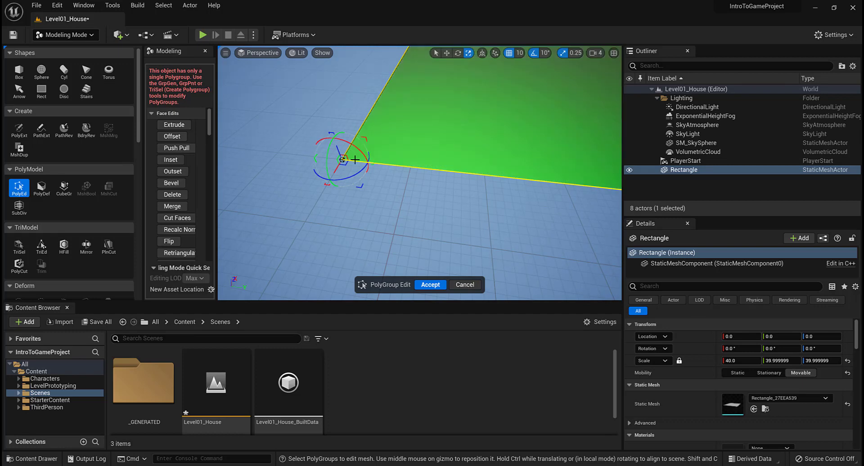
left_click_drag(342, 159, 392, 167)
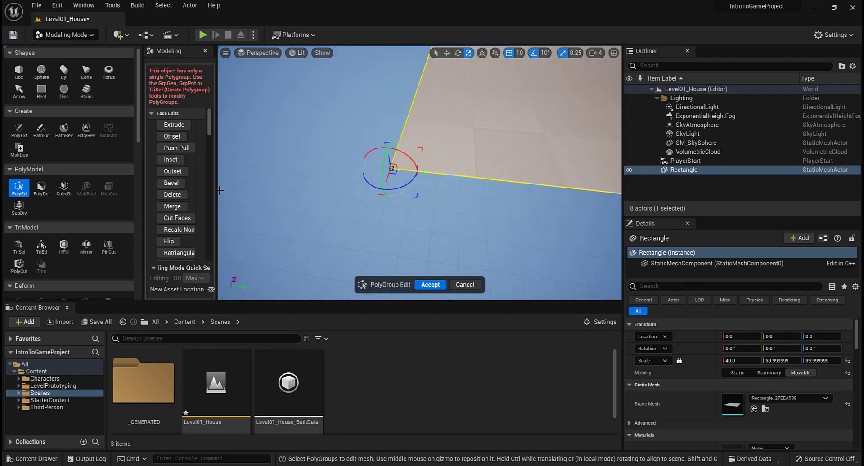
Widen the PolyGroup Edit settings area and turn off face and vertex selection so only edges can be picked.
left_click_drag(217, 185, 334, 182)
scroll(247, 175, "down", 3)
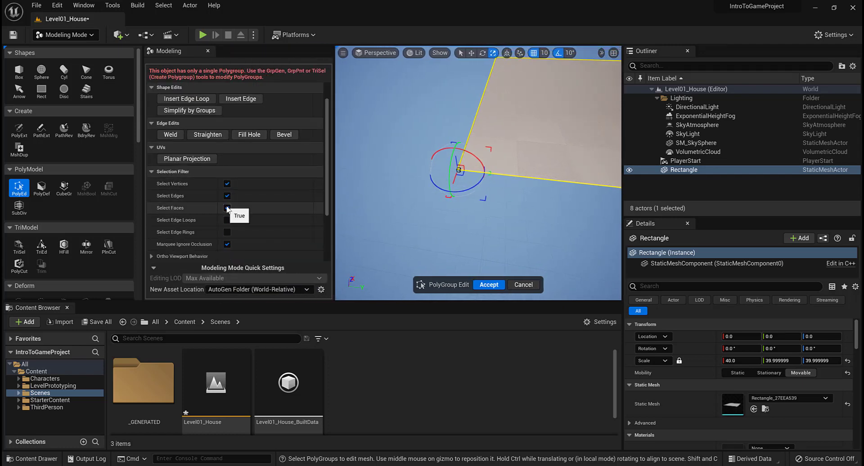
left_click(227, 208)
left_click(226, 183)
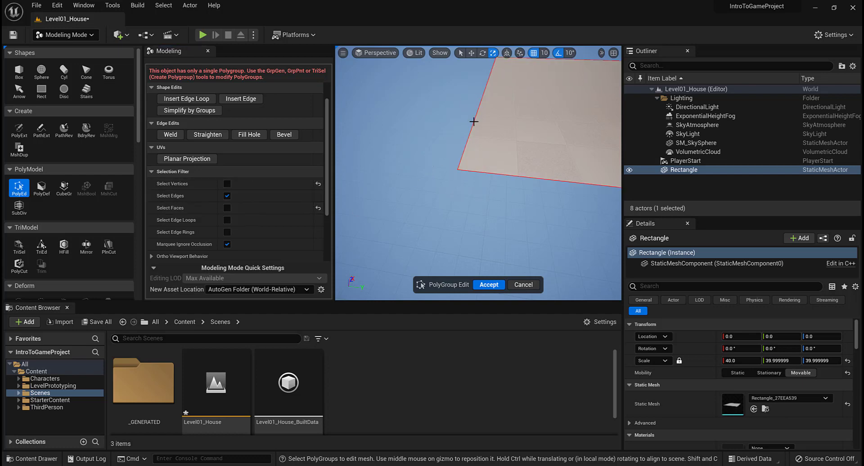
Try selecting the rectangle's border with edge-only selection, and clear the selection.
left_click(526, 177)
scroll(538, 135, "down", 3)
right_click_drag(536, 134, 567, 118)
left_click_drag(567, 118, 522, 158, "alt")
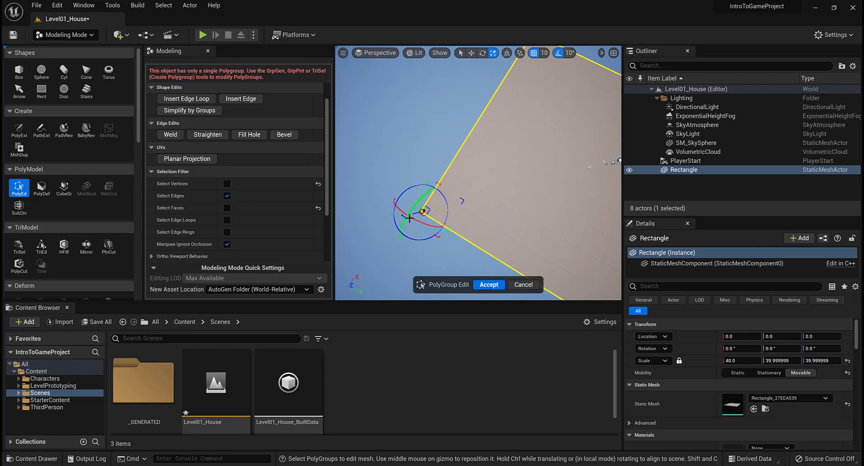
left_click_drag(467, 204, 534, 191, "alt")
mouse_move(531, 145)
left_mouse_down()
mouse_move(573, 154)
mouse_move(531, 145)
left_mouse_up()
middle_click_drag(574, 164, 555, 149)
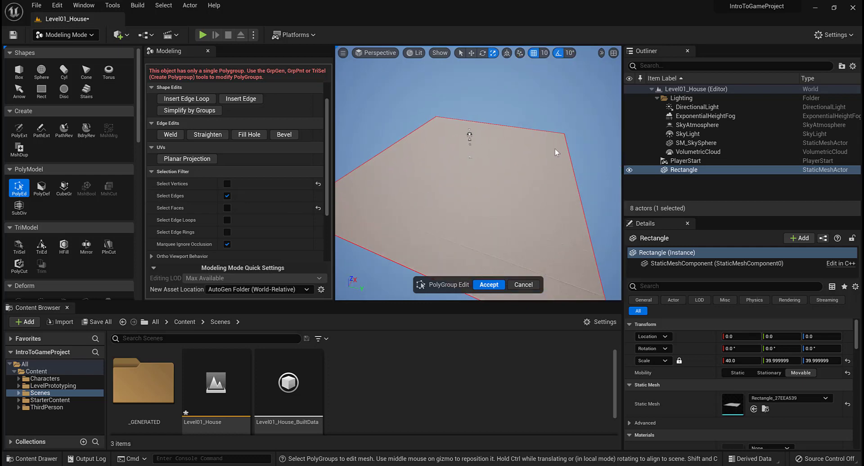
left_click_drag(555, 150, 551, 167, "alt")
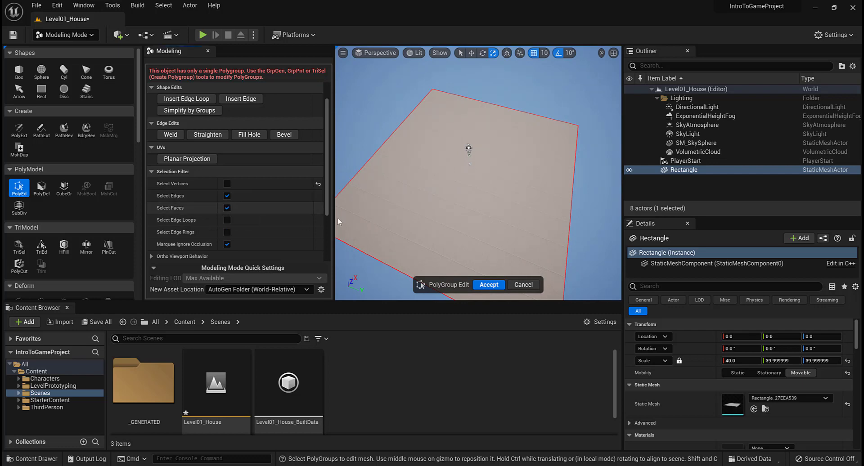
Turn face selection back on and select the rectangle's whole face.
left_click(467, 191)
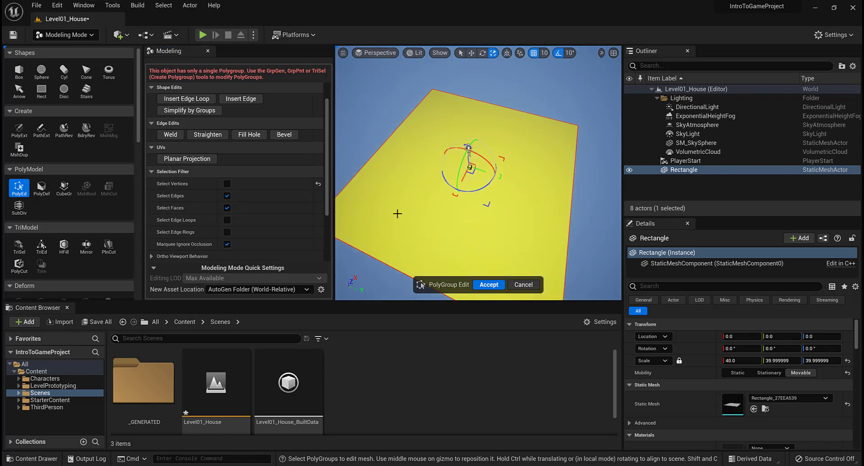
left_click_drag(398, 214, 412, 195, "alt")
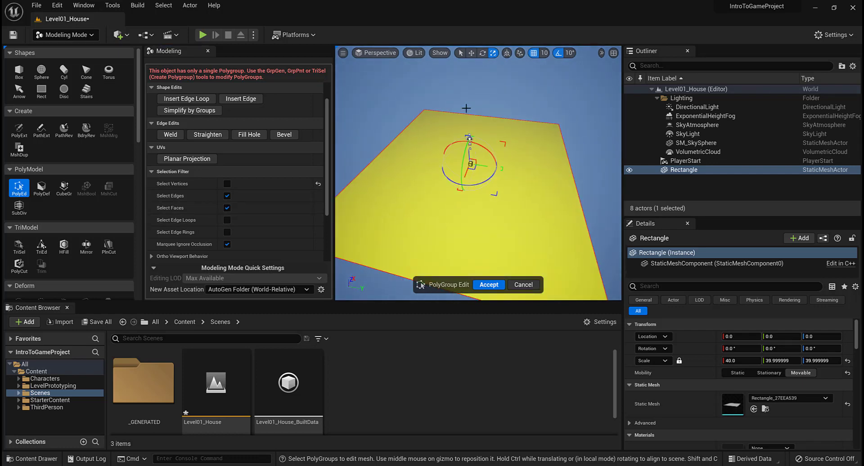
left_click_drag(557, 282, 435, 237, "alt")
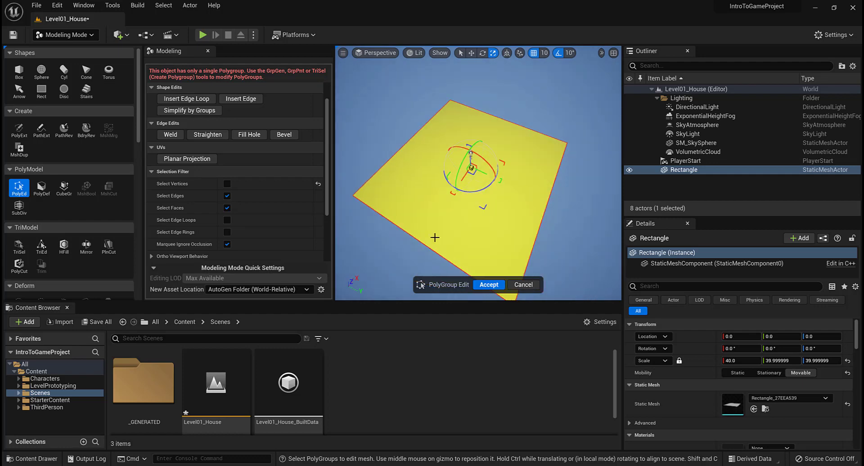
scroll(378, 156, "up", 3)
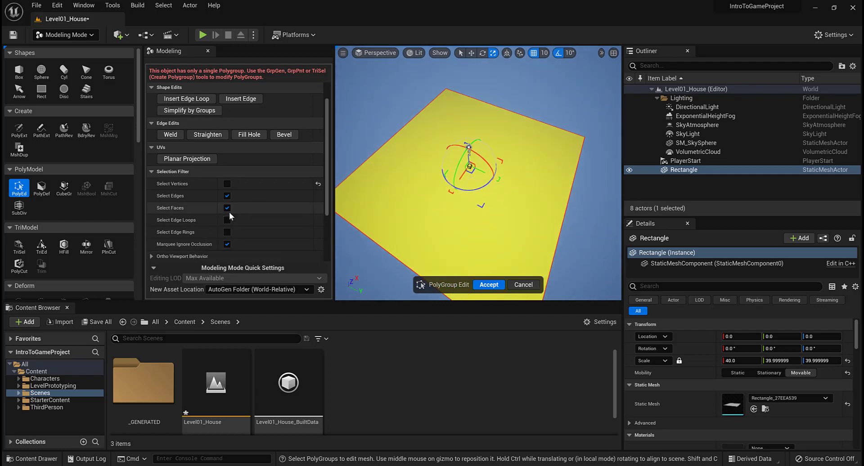
left_click_drag(441, 231, 441, 211, "alt")
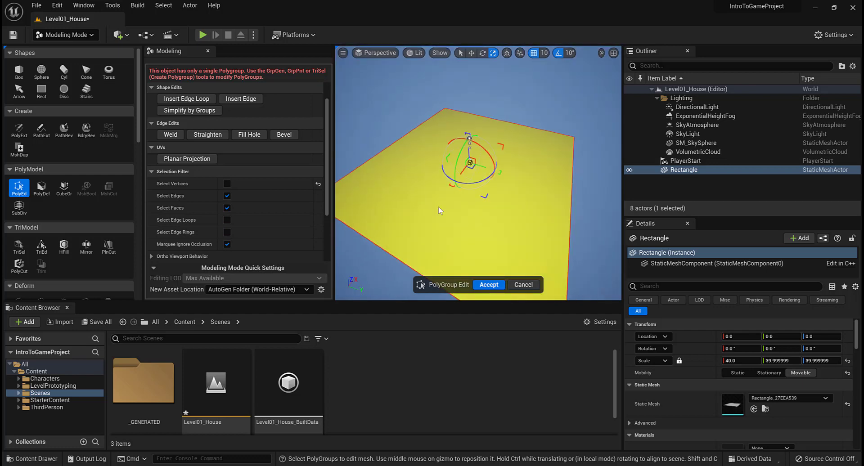
Limit the selection filter to vertices only and try to select the rectangle's corner.
left_click(227, 208)
left_click(227, 196)
left_click(227, 183)
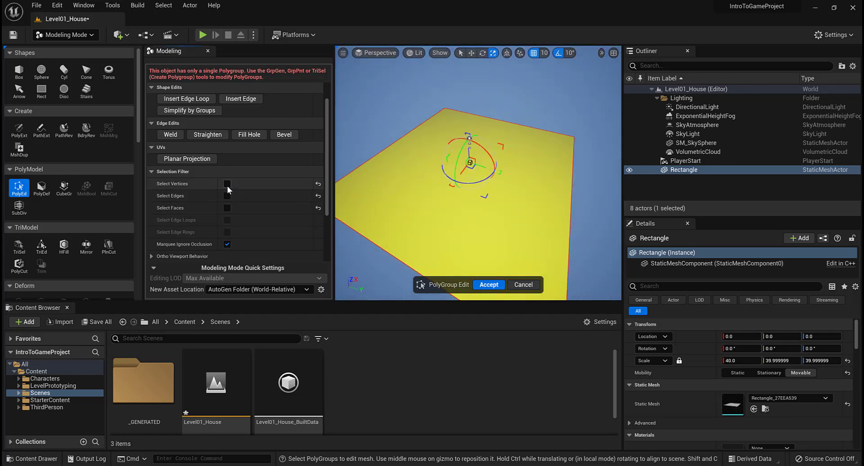
middle_click_drag(390, 186, 417, 159)
left_click_drag(345, 178, 373, 190)
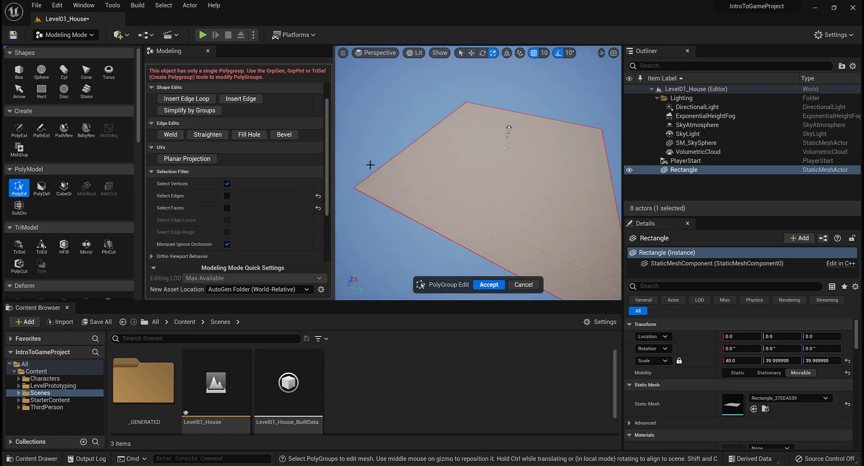
scroll(250, 177, "up", 2)
scroll(248, 172, "down", 3)
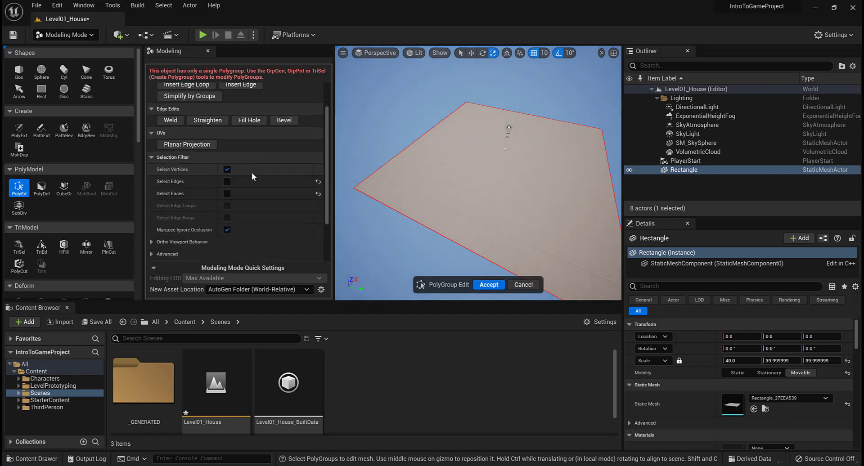
Turn edge and face selection back on and select the rectangle's whole face.
left_click(227, 194)
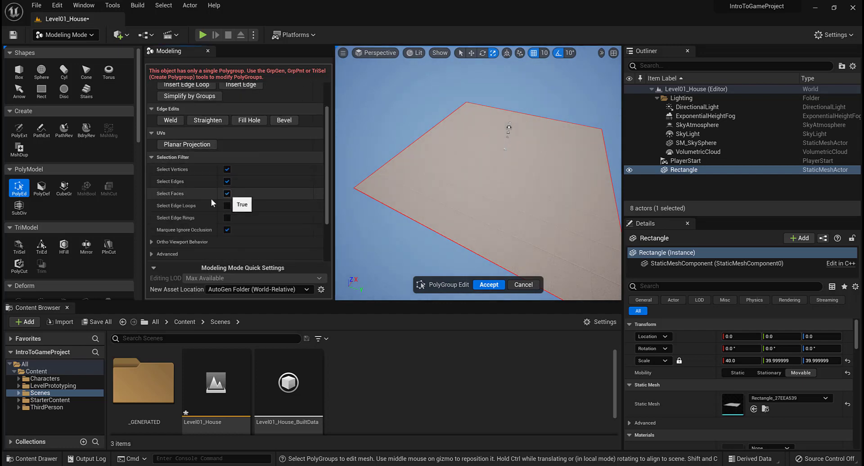
left_click(458, 152)
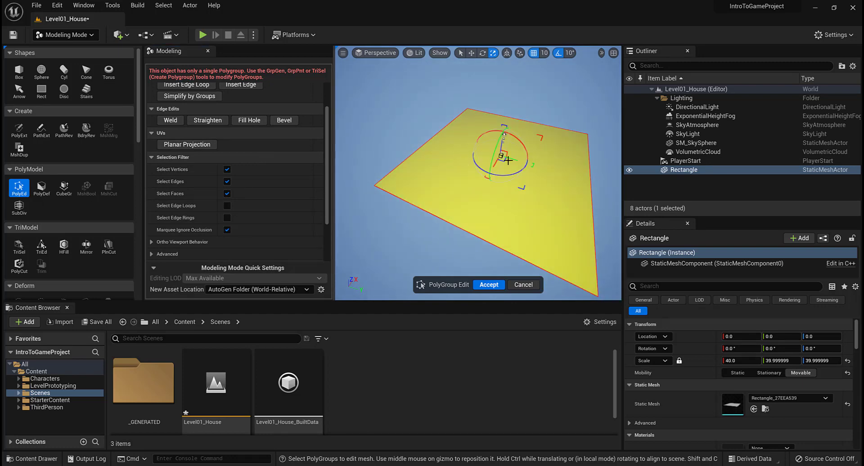
scroll(247, 186, "up", 3)
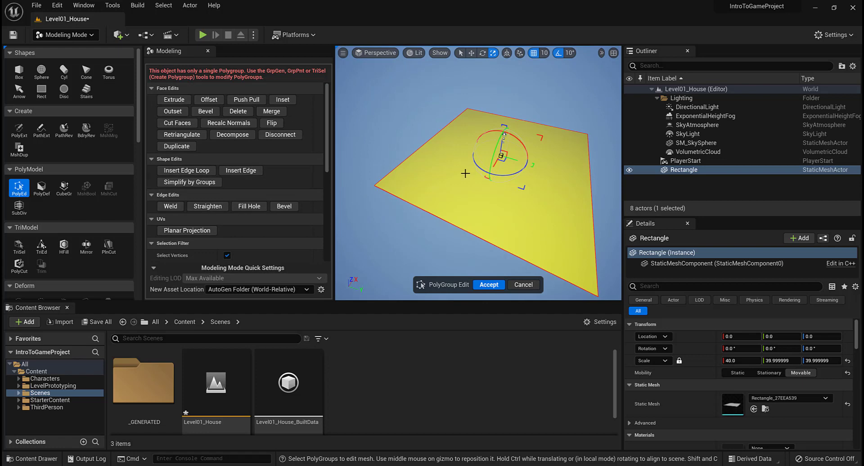
scroll(465, 173, "up", 4)
Accept the PolyGroup Edit session on the rectangle.
left_click_drag(466, 174, 501, 176, "alt")
scroll(488, 181, "up", 4)
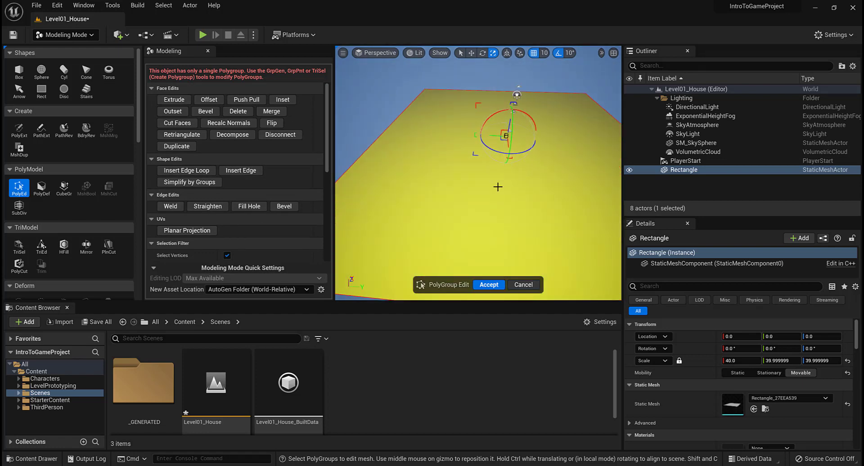
scroll(501, 176, "up", 3)
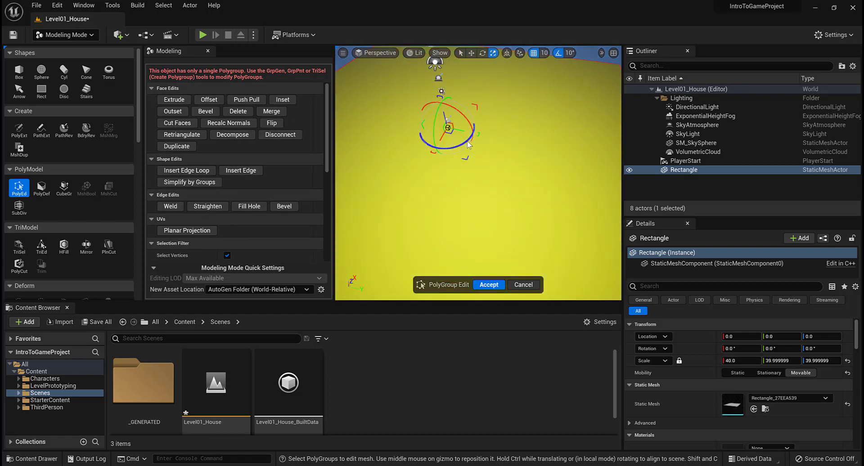
scroll(468, 144, "down", 4)
left_click(490, 283)
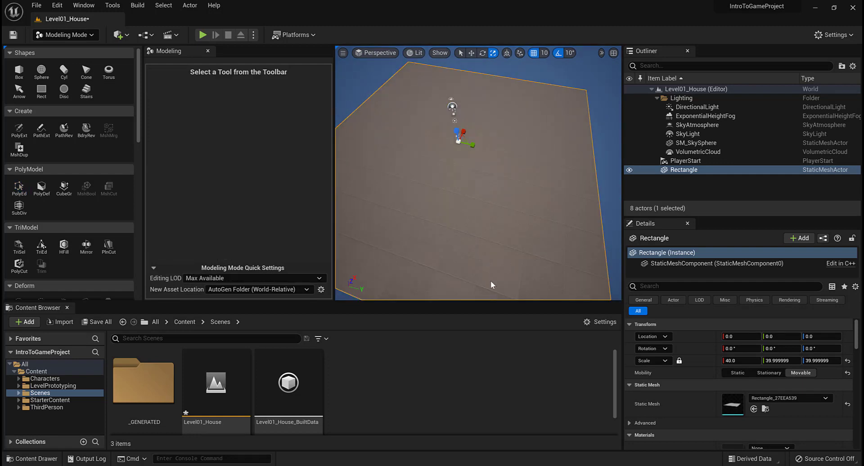
left_click_drag(491, 282, 490, 207, "alt")
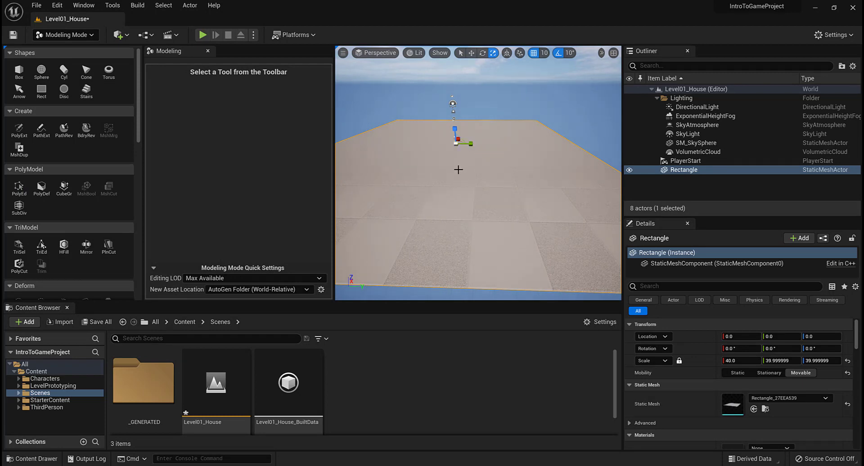
left_click_drag(459, 169, 458, 243, "alt")
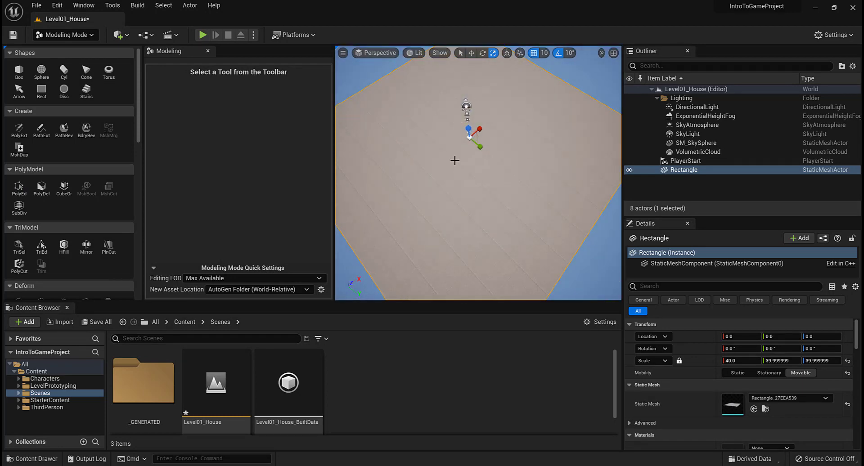
left_click_drag(454, 160, 429, 154, "alt")
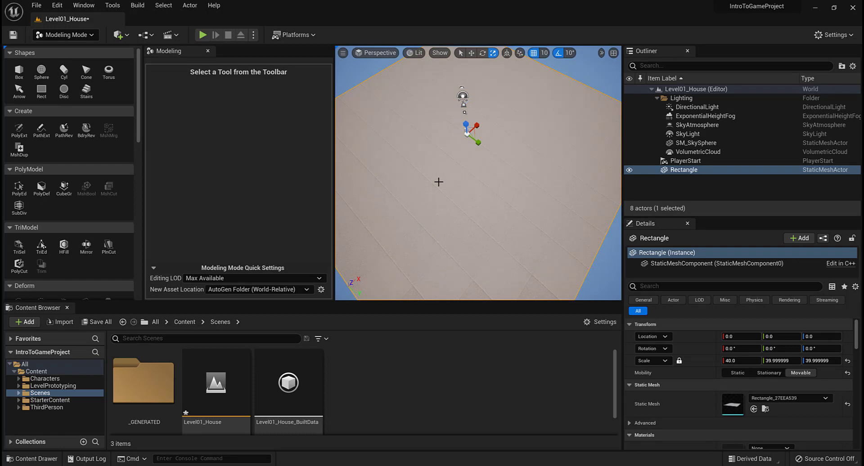
Switch to the Houseplans website in the browser and open Plan 1070-14 from the Modern home plan collection.
key("alt+Tab")
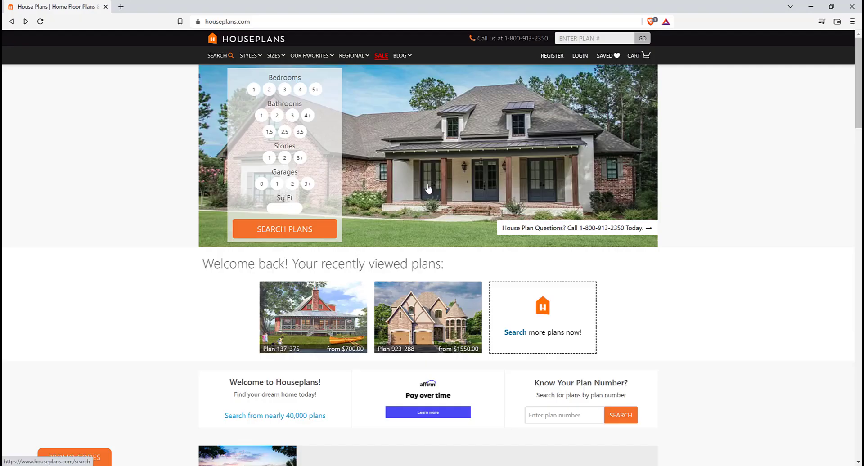
scroll(138, 207, "down", 5)
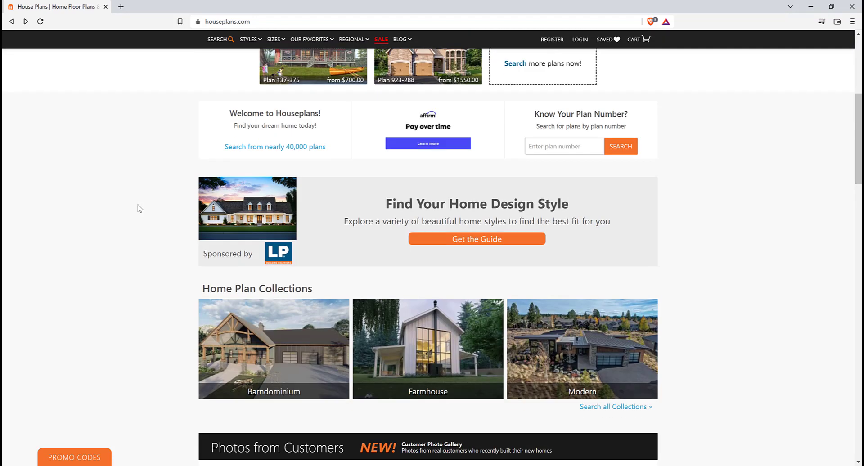
scroll(138, 234, "down", 4)
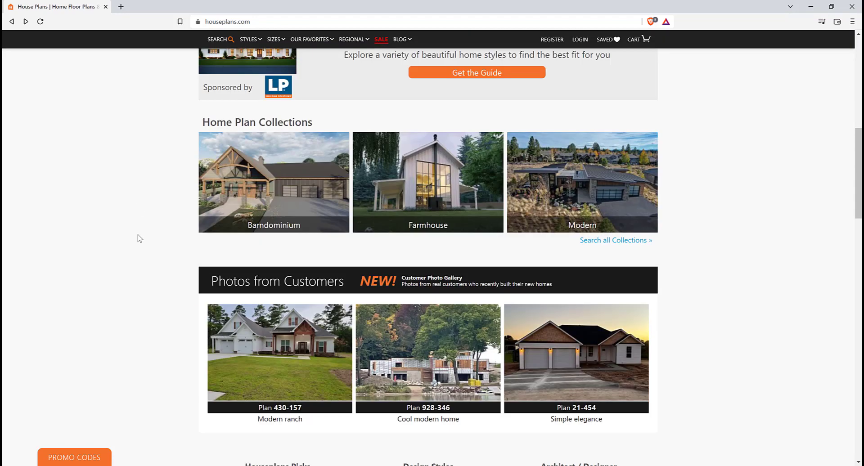
left_click(571, 179)
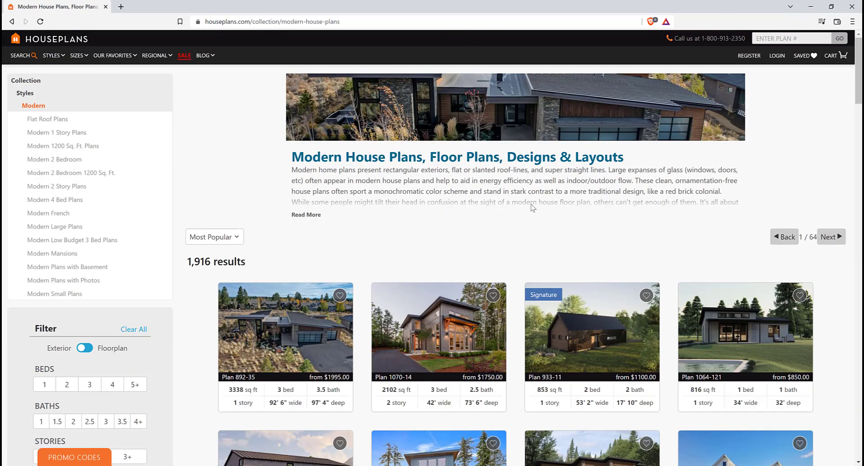
scroll(531, 204, "down", 4)
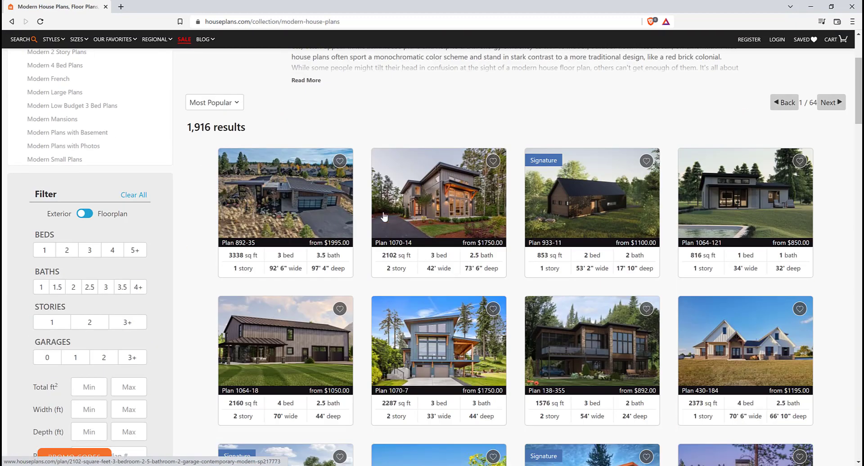
left_click(460, 181)
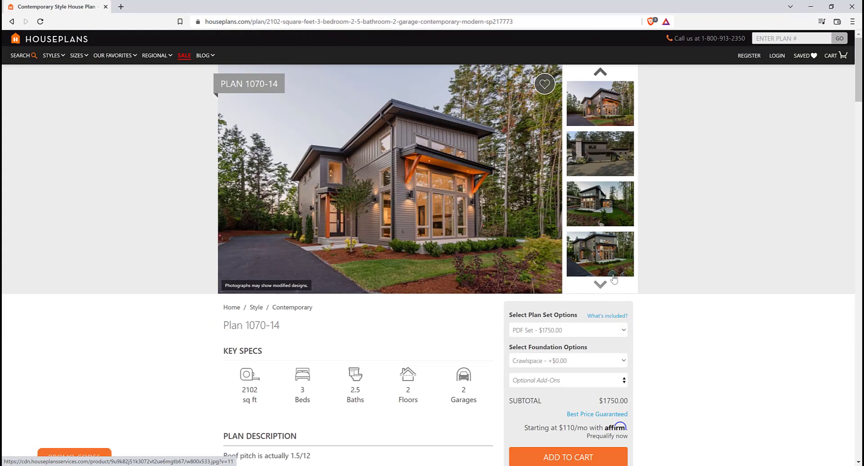
Browse Plan 1070-14's photo gallery, enlarging an exterior view and the living room interior.
left_click(607, 255)
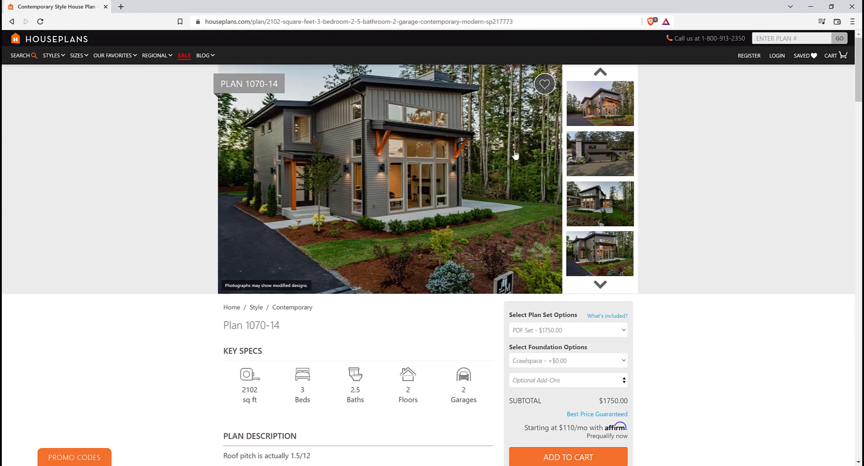
left_click(605, 287)
left_click(605, 287)
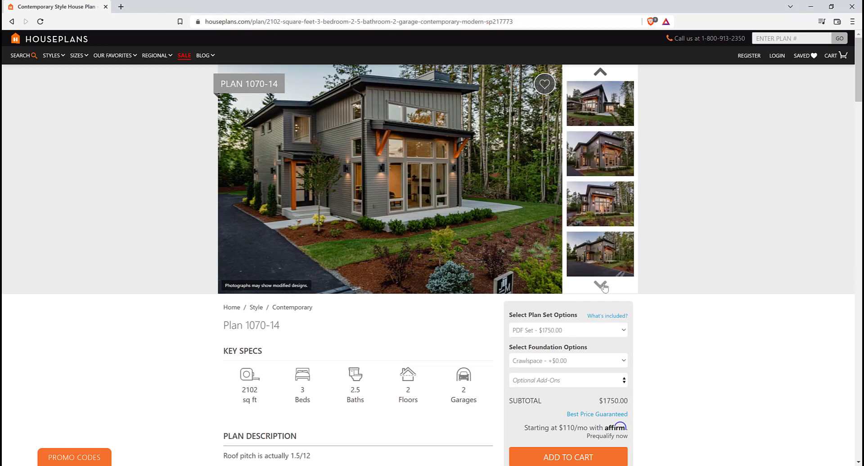
left_click(604, 288)
left_click(604, 288)
left_click(604, 287)
left_click(603, 287)
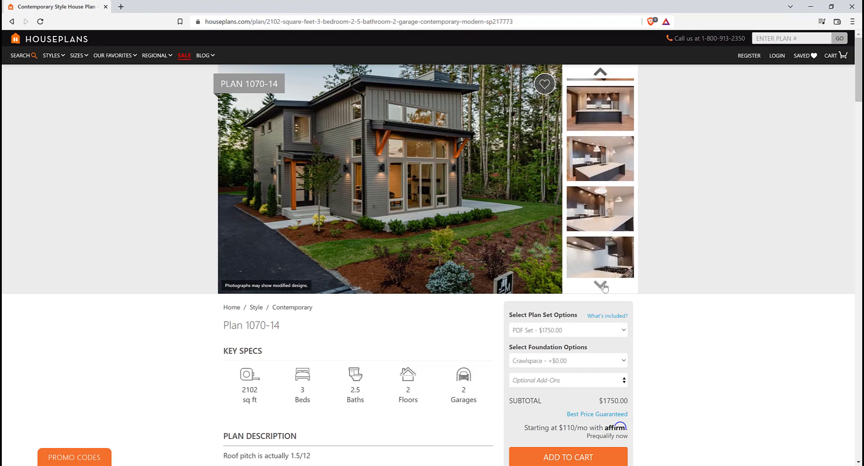
left_click(603, 286)
left_click(603, 285)
left_click(602, 207)
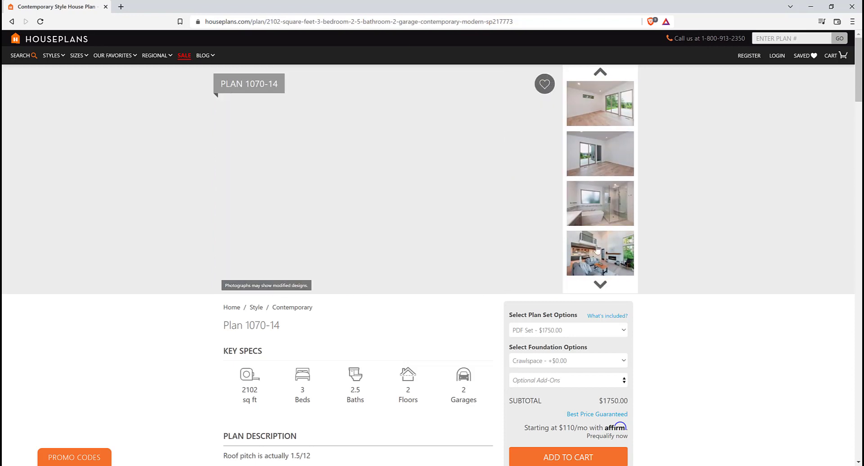
left_click(601, 254)
triple_click(598, 285)
double_click(598, 284)
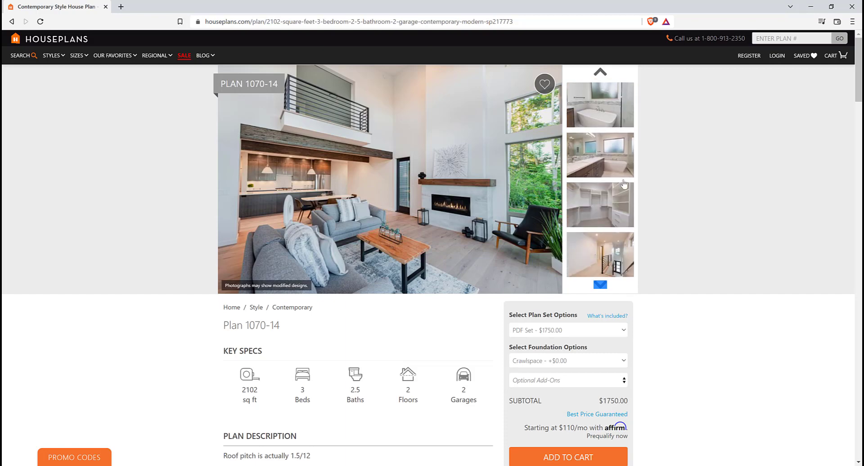
Examine the floor plans of Plan 1070-14, viewing the main floor drawing enlarged and closing it again.
scroll(693, 217, "down", 2)
scroll(693, 217, "down", 5)
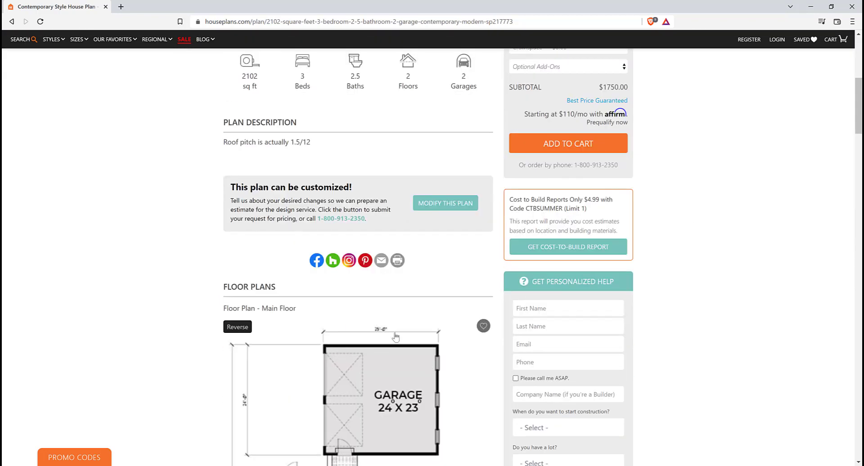
scroll(395, 337, "down", 7)
scroll(358, 257, "down", 6)
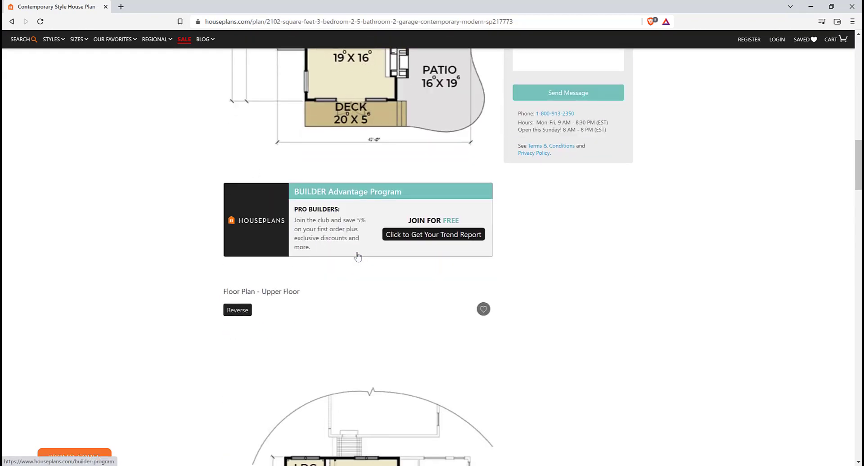
scroll(358, 257, "up", 5)
left_click(358, 257)
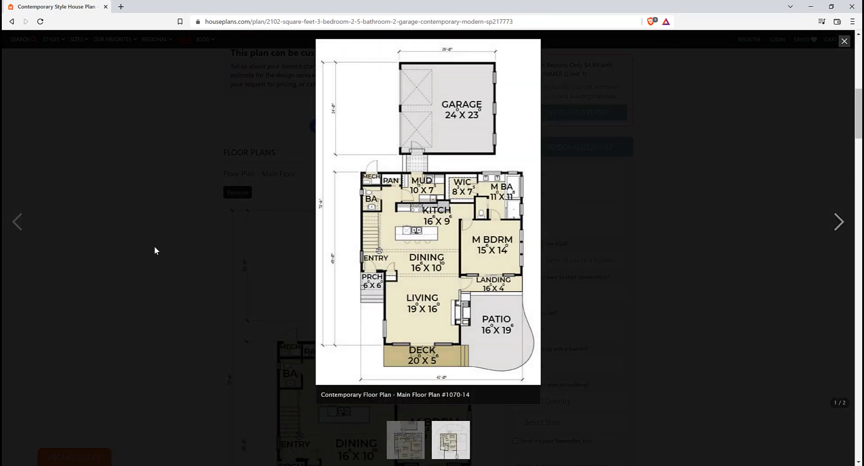
left_click(154, 247)
Look through the remaining gallery photos of Plan 1070-14, including the other exterior views.
scroll(463, 209, "up", 10)
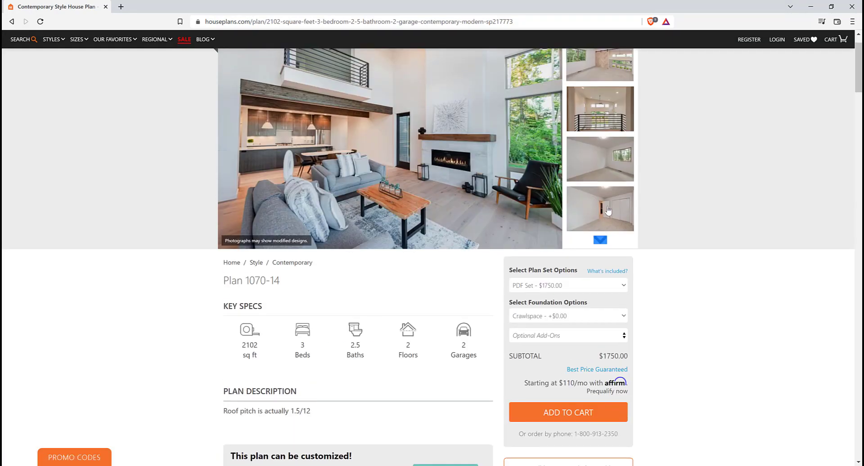
left_click_drag(609, 211, 629, 170)
left_click_drag(640, 198, 608, 144)
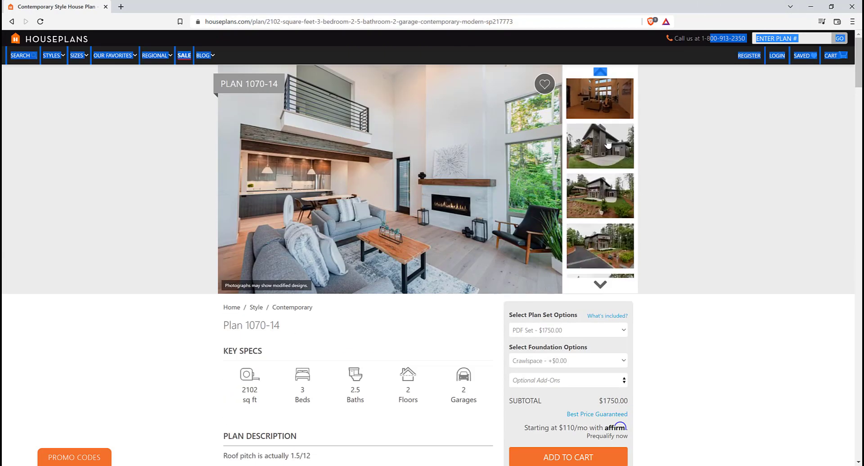
left_click(583, 210)
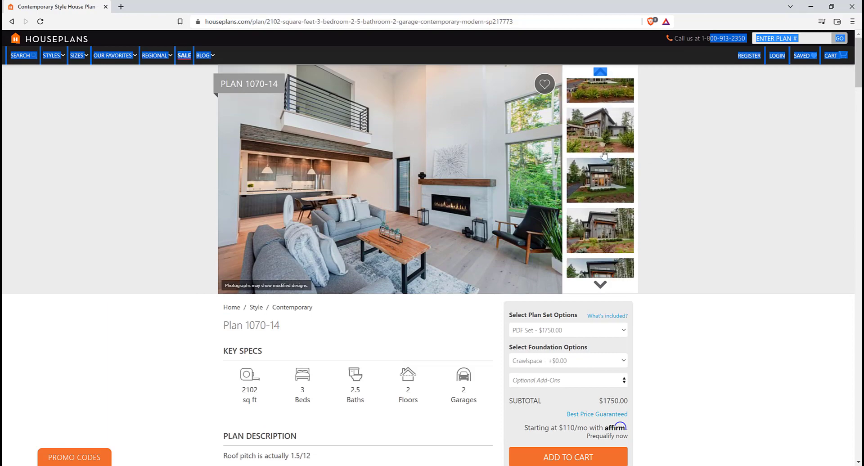
Review Plan 1070-14's full specs, enlarge its main floor plan drawing and bring up the image's options.
scroll(112, 224, "down", 15)
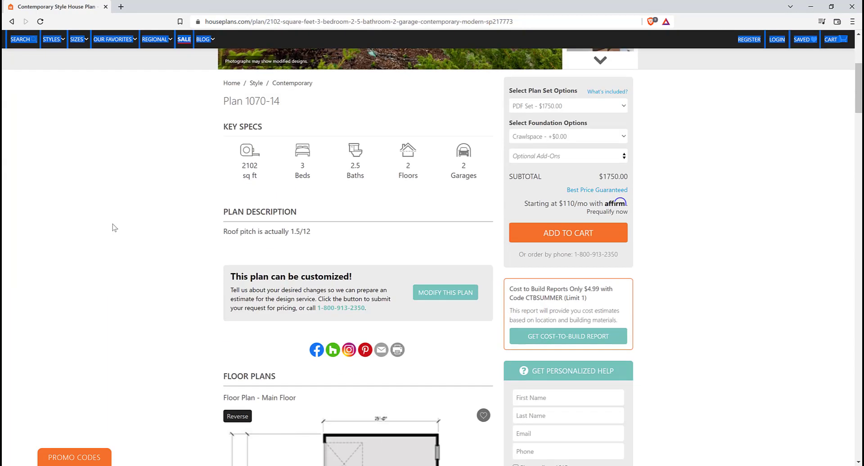
scroll(123, 216, "down", 15)
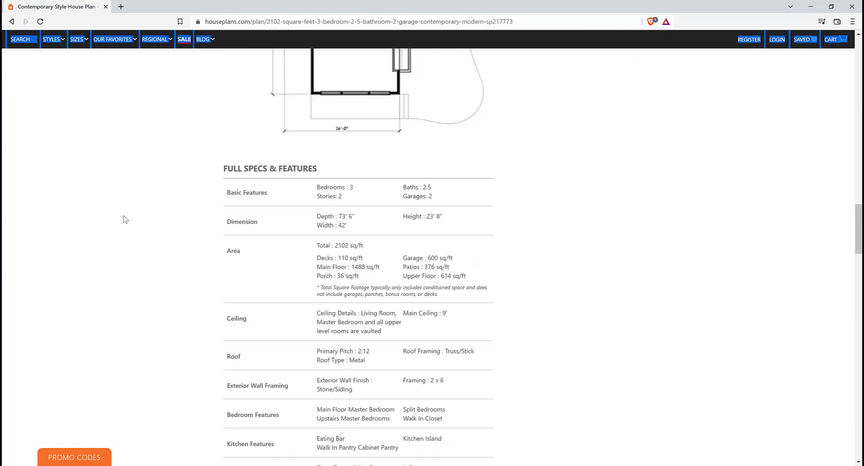
scroll(123, 217, "up", 14)
scroll(123, 215, "up", 7)
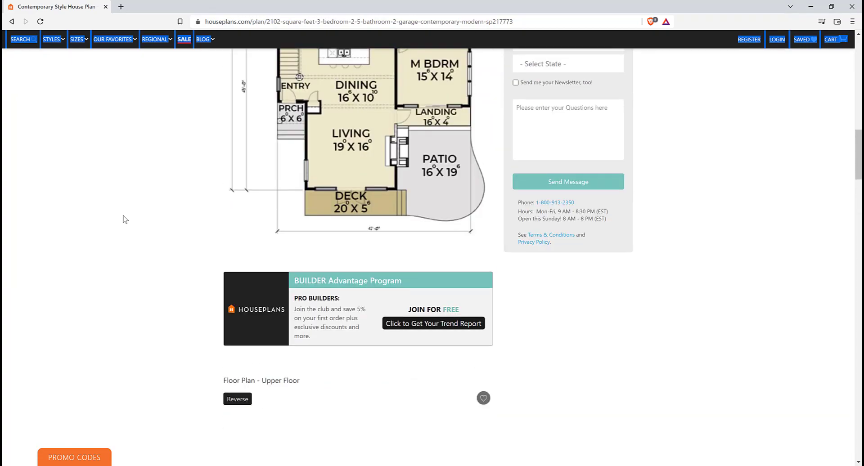
left_click(365, 193)
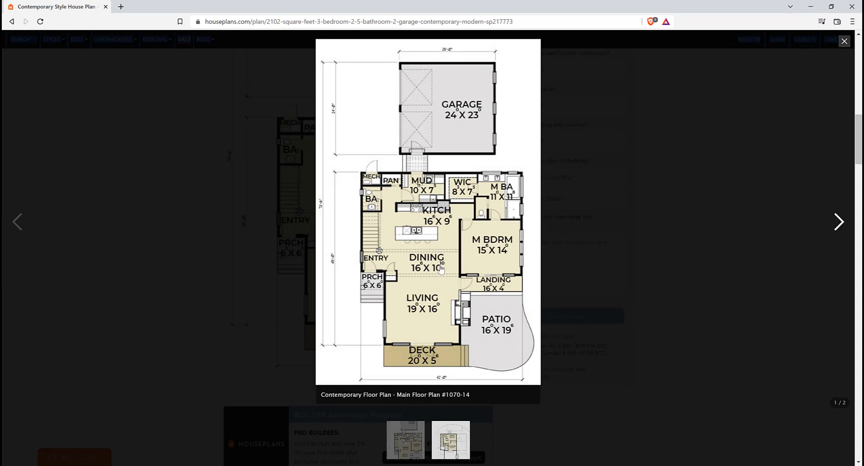
right_click(435, 196)
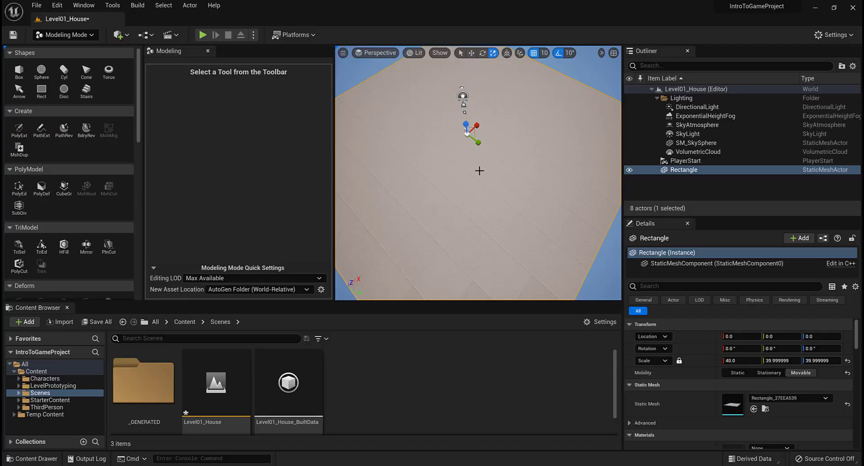
Switch back to Unreal Editor, display the project's Content folder, and show and hide the Content Drawer.
left_click_drag(468, 203, 506, 153, "alt")
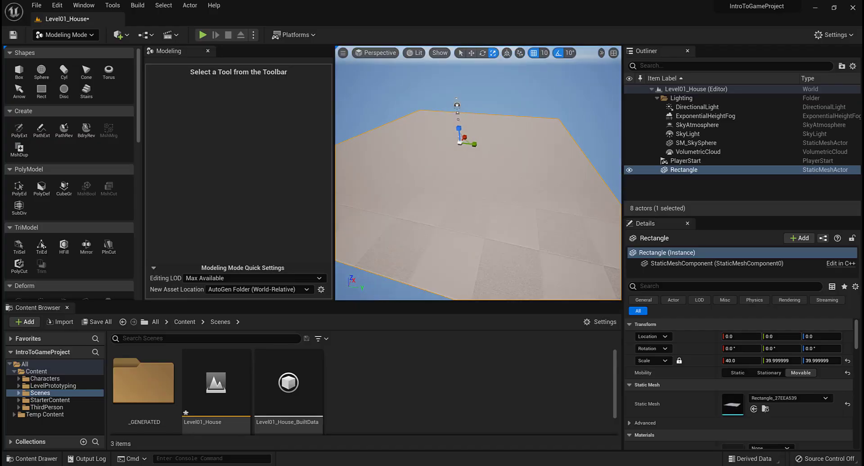
left_click(47, 373)
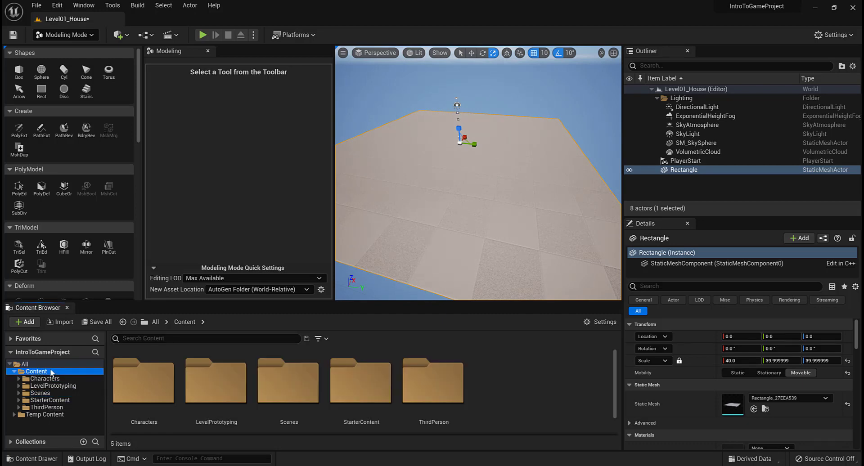
key("ctrl+space")
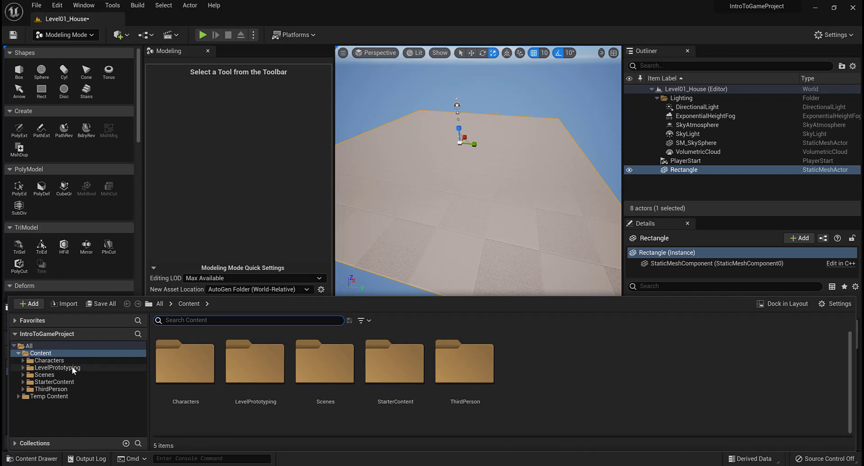
key("ctrl+space")
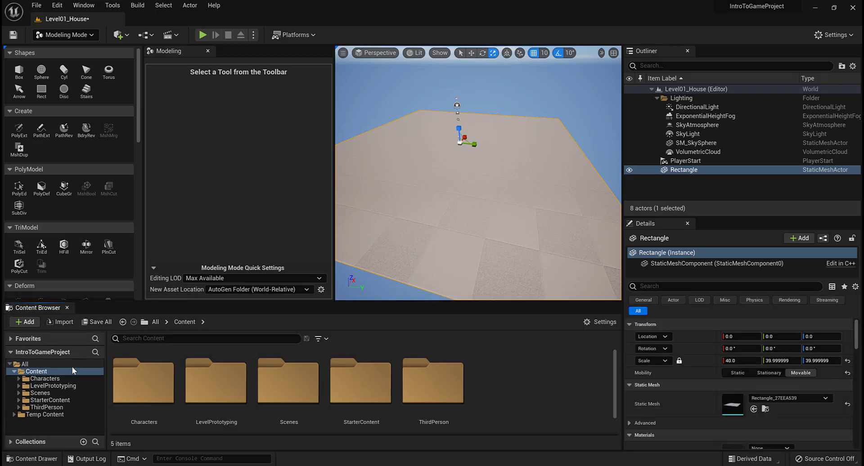
Close the docked Content Browser, reopen it as the Content Drawer and dock it back in the layout.
left_click(67, 307)
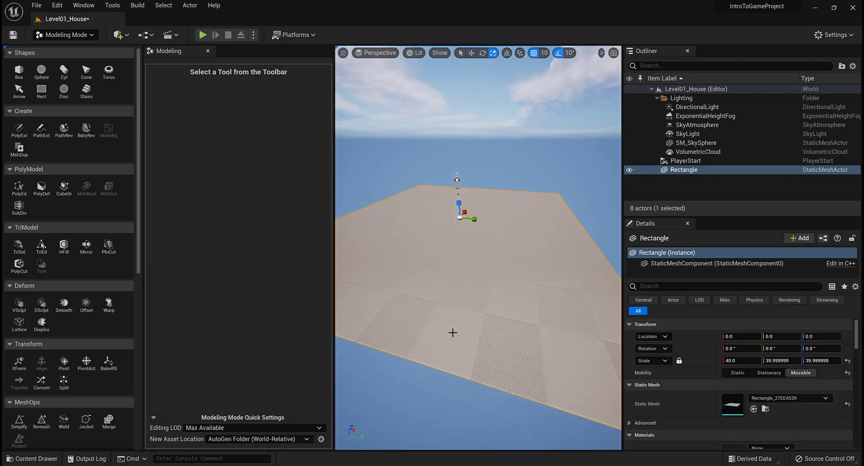
key("ctrl+space")
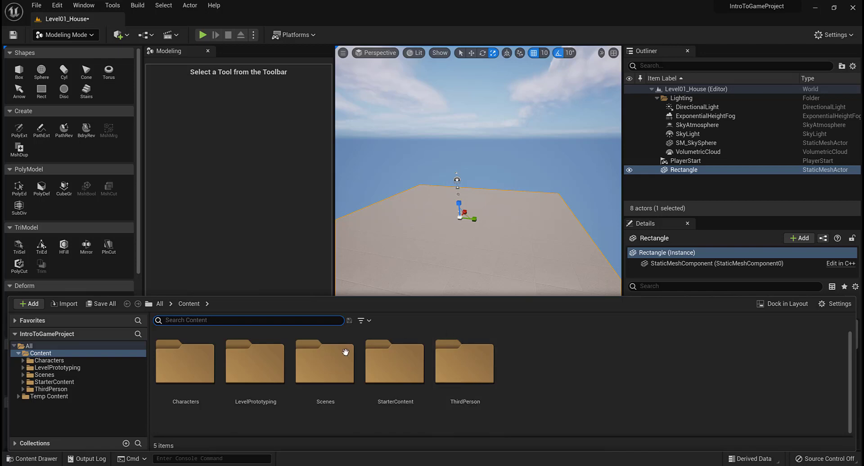
left_click(787, 303)
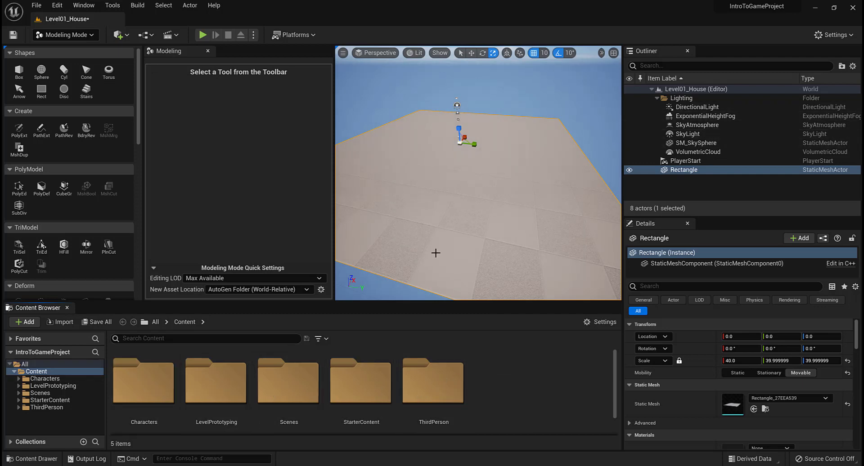
Create a new folder named Ref inside the Content folder.
left_click(39, 373)
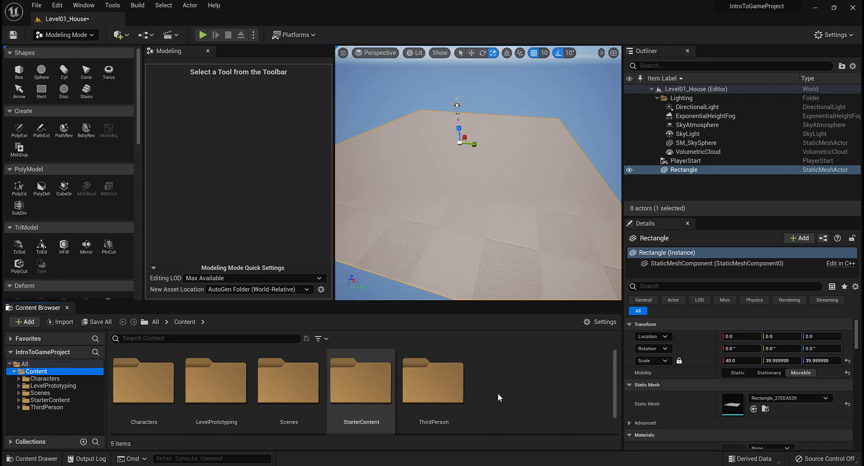
right_click(504, 382)
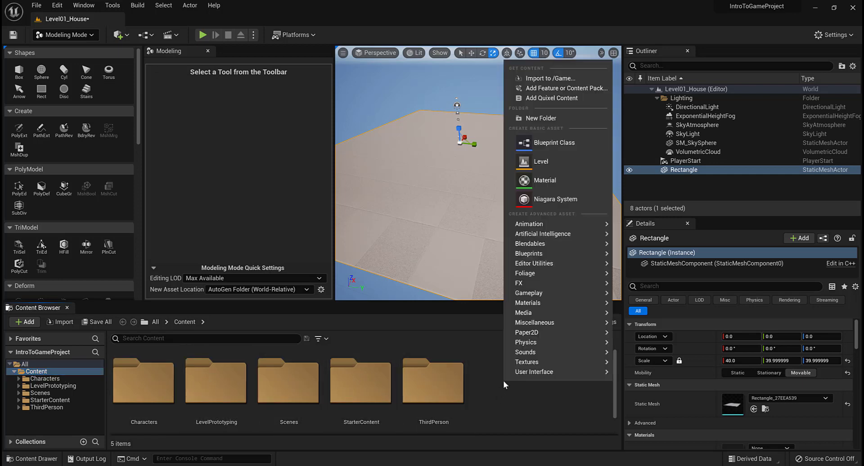
left_click(563, 117)
type("Ref")
key("Return")
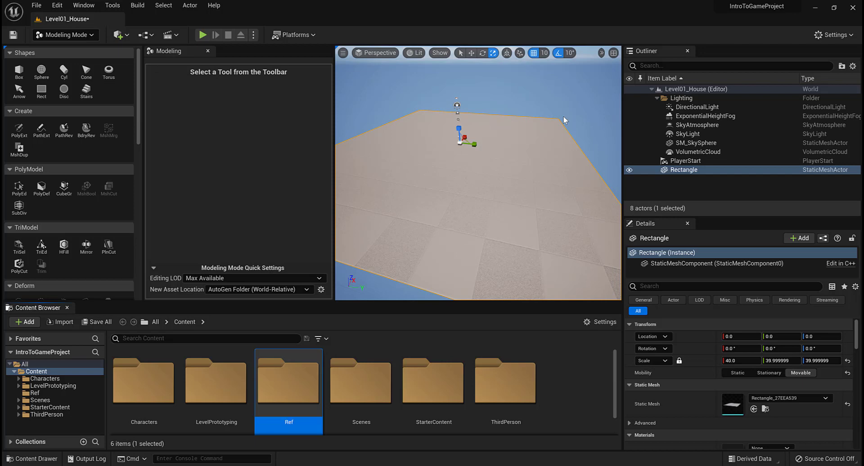
Open the Ref folder and import the FloorPlan02 image into it.
double_click(273, 387)
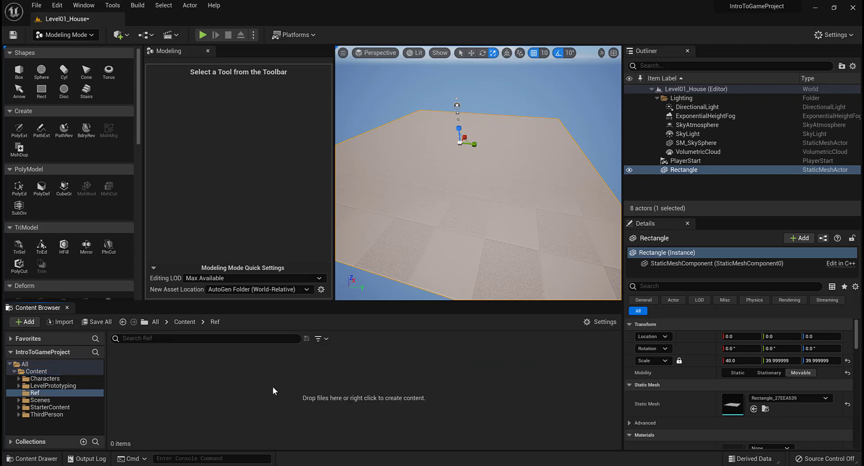
right_click(271, 387)
mouse_move(327, 332)
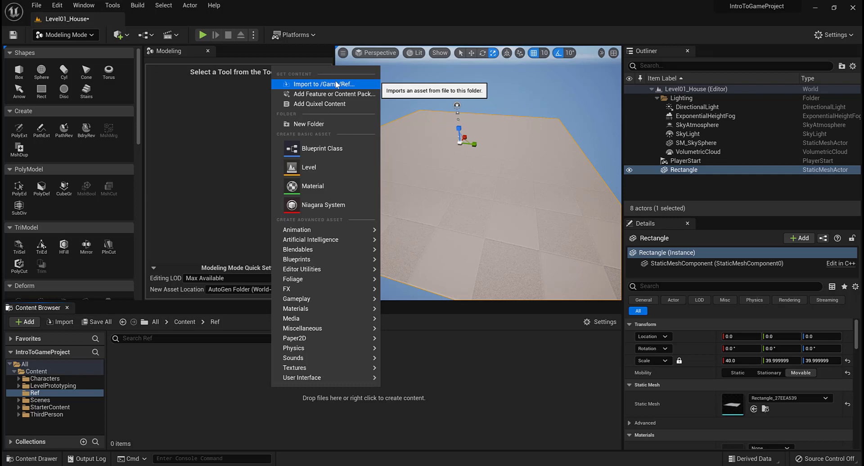
left_click(336, 84)
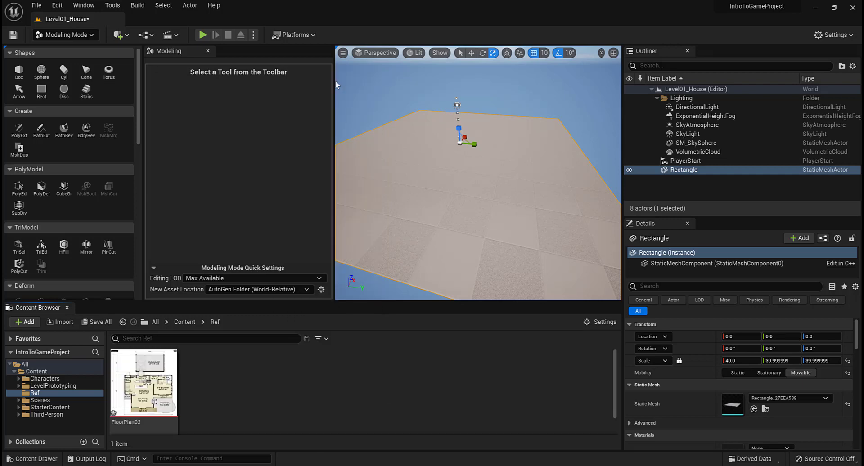
Widen the level viewport and apply the FloorPlan02 image from the Ref folder to the Rectangle ground plane.
left_click_drag(332, 121, 251, 117)
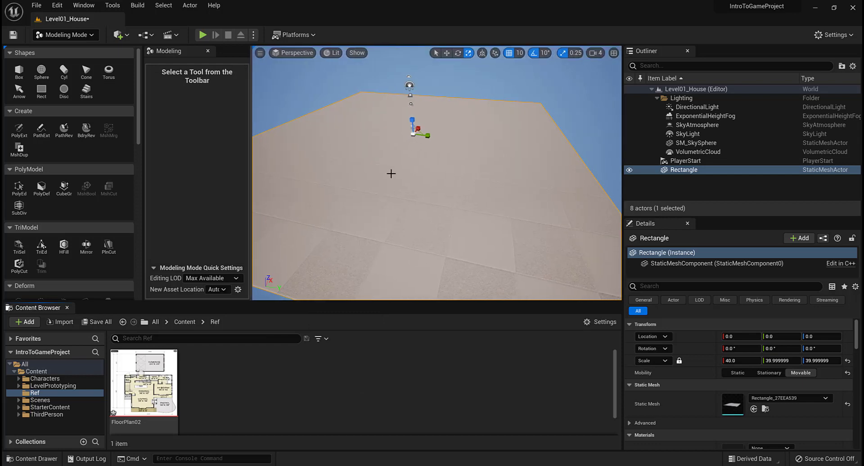
scroll(406, 88, "down", 3)
left_click_drag(402, 125, 418, 260, "alt")
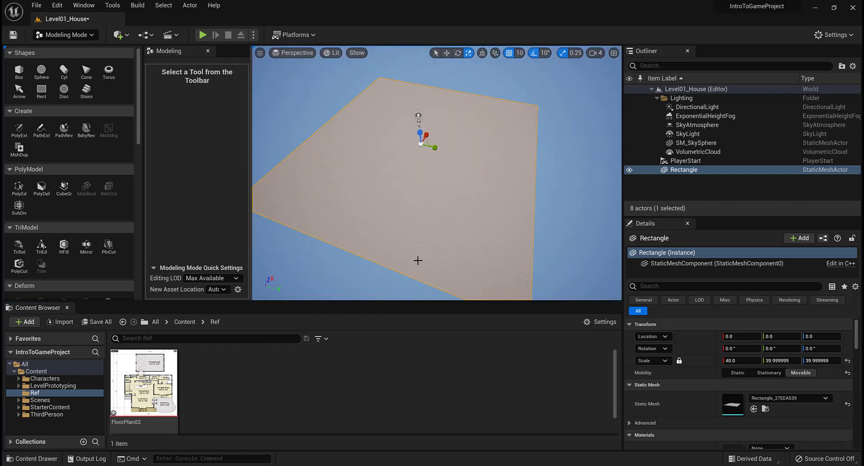
left_click_drag(144, 383, 412, 187)
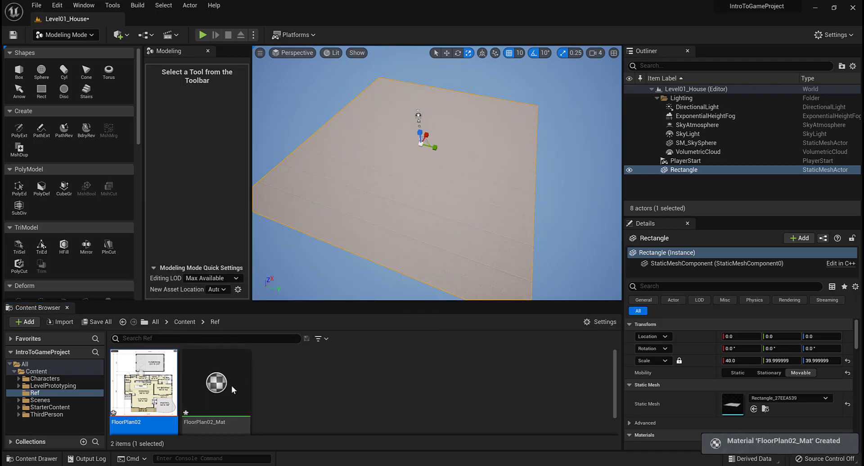
left_click(213, 386)
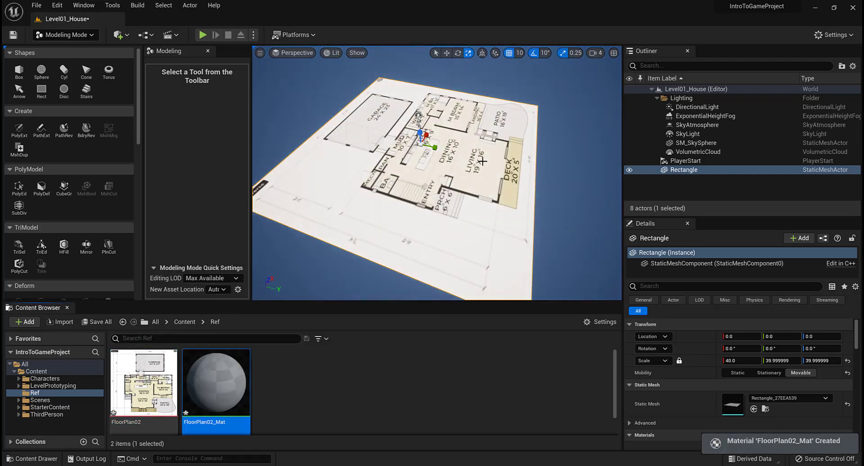
left_click_drag(482, 161, 516, 161, "alt")
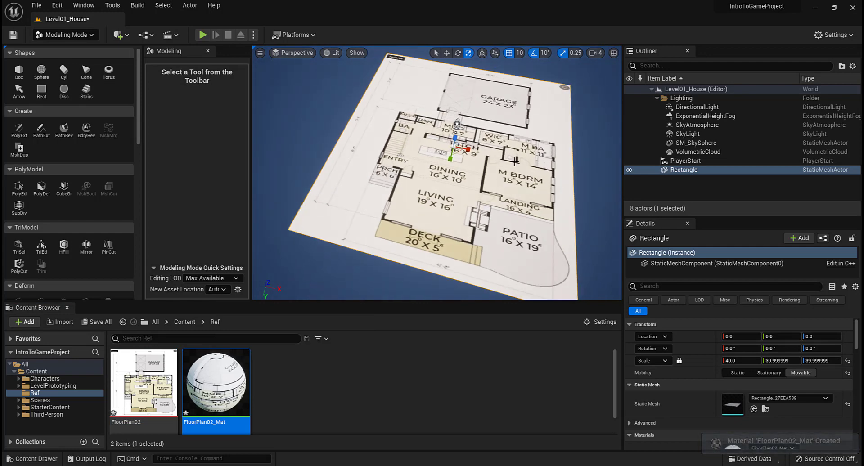
Create a new material named FP in the Ref folder.
right_click(309, 380)
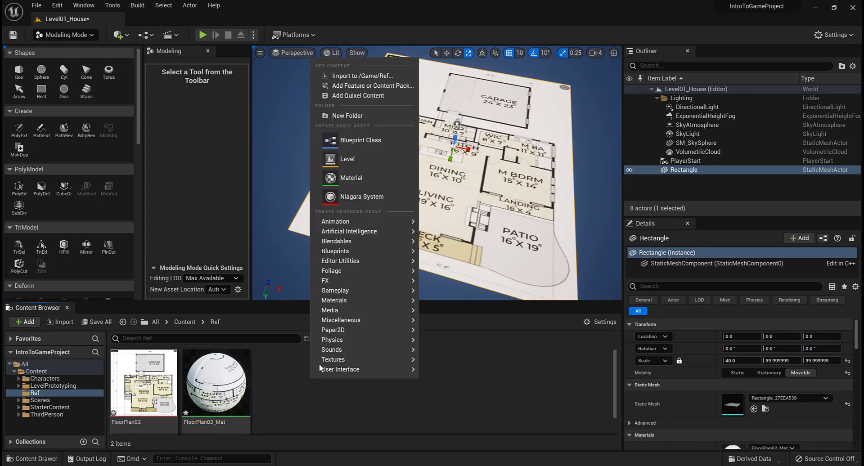
left_click(366, 178)
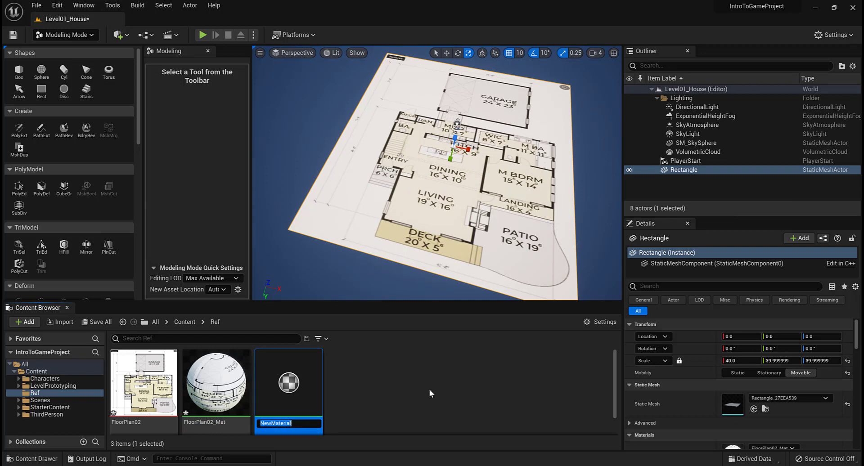
type("FP")
key("Return")
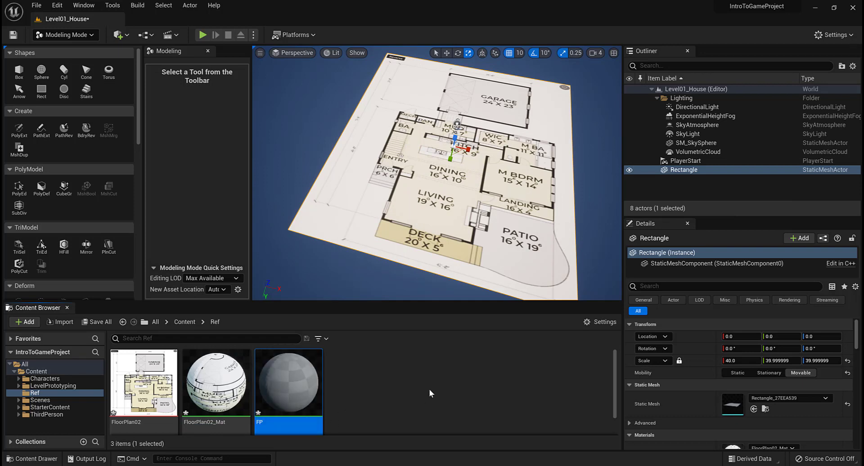
Open the FP material for editing, dock its editor beside the Level01_House tab, and reposition the FP result node in the graph.
double_click(290, 396)
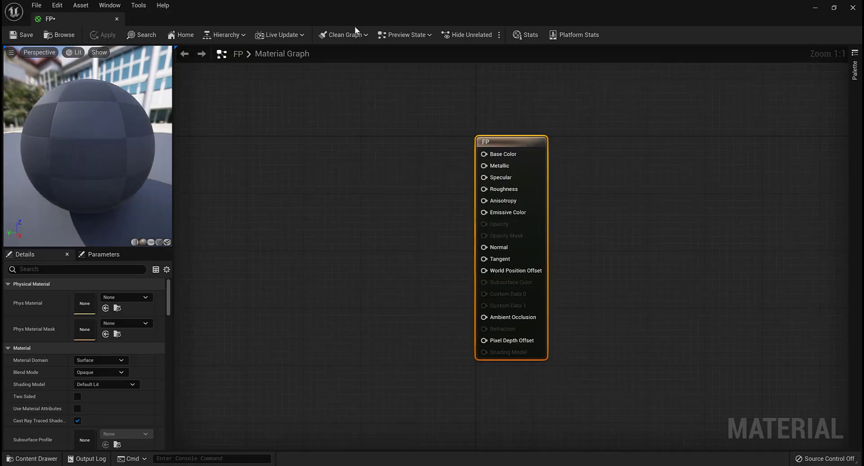
left_click_drag(354, 26, 372, 151)
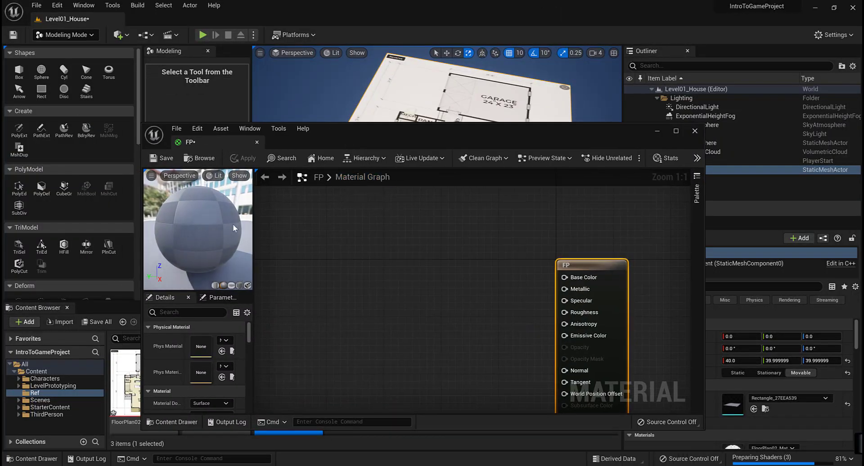
left_click_drag(202, 144, 175, 23)
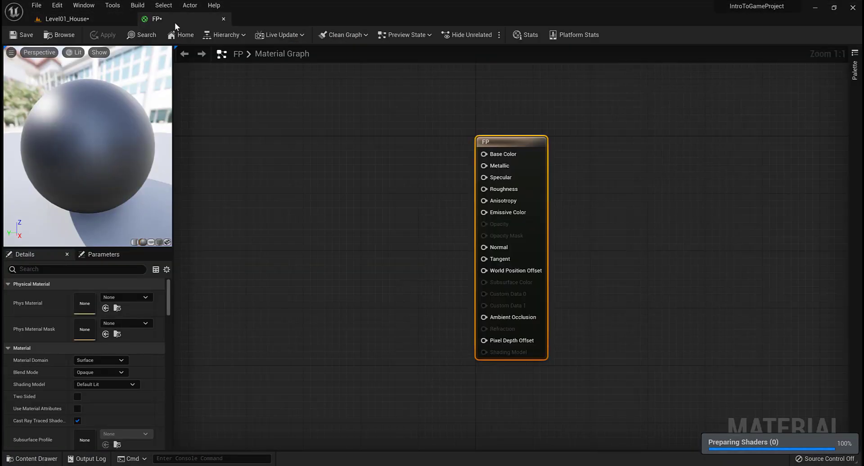
left_click(380, 360)
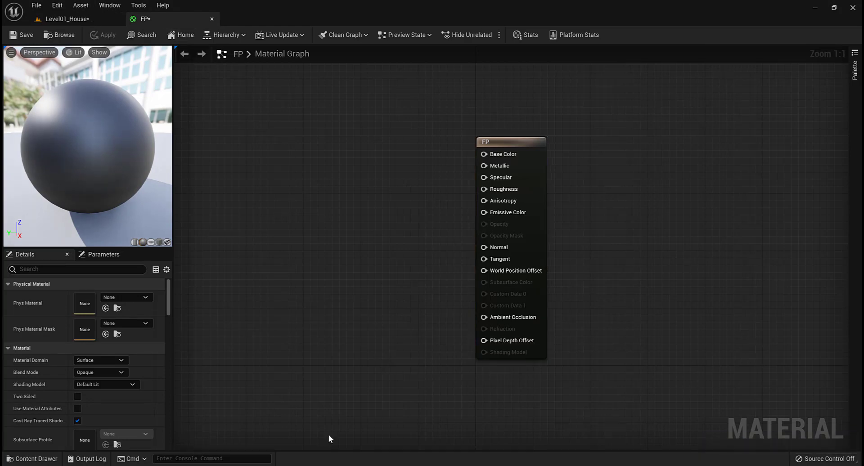
left_click(67, 18)
double_click(278, 388)
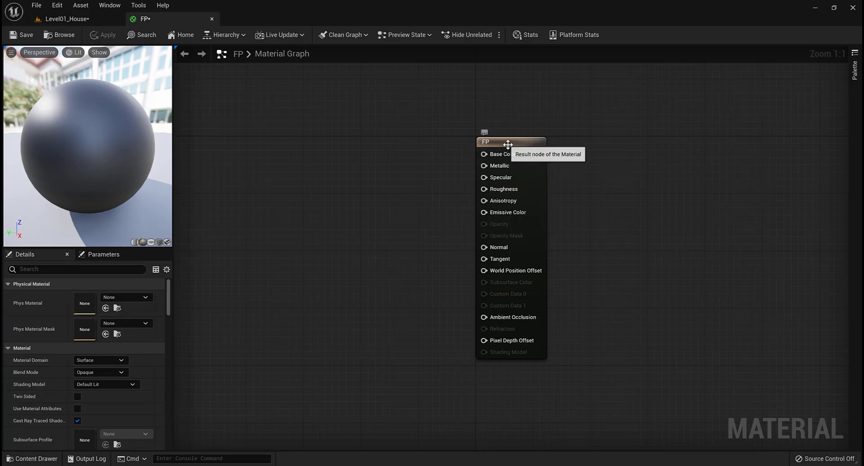
left_click_drag(511, 149, 526, 134)
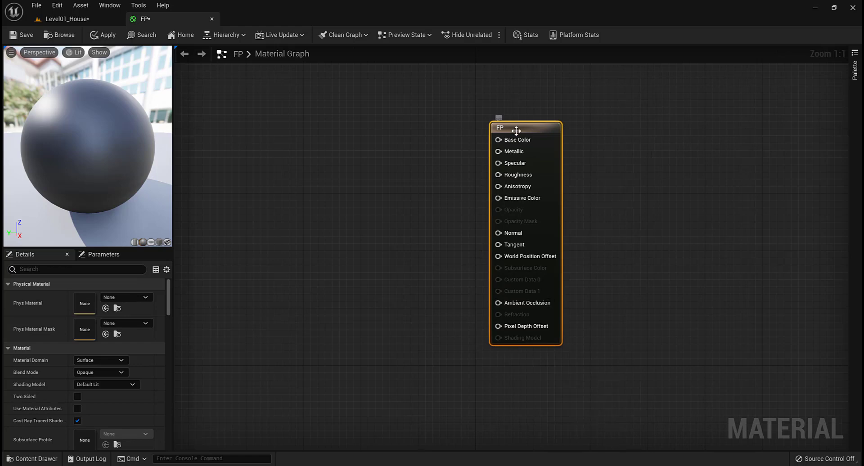
left_click_drag(518, 146, 525, 160)
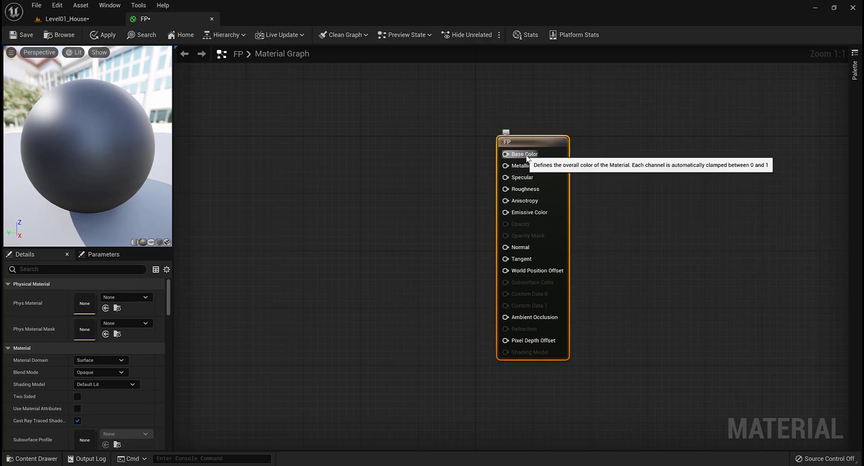
Add a Constant3Vector node to the FP material graph and connect it to Base Color.
right_click(407, 169)
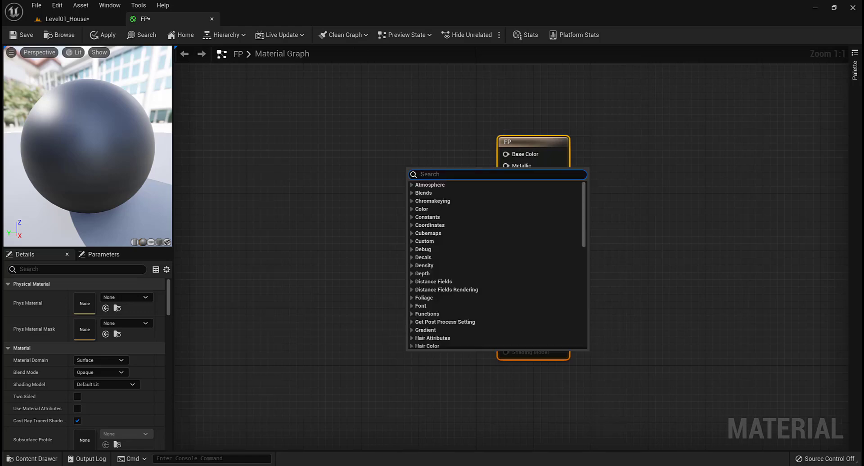
type("vect")
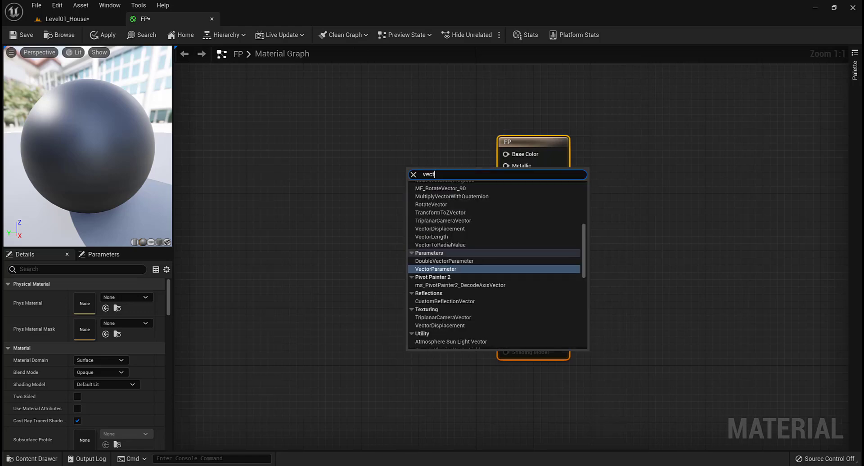
type("or2")
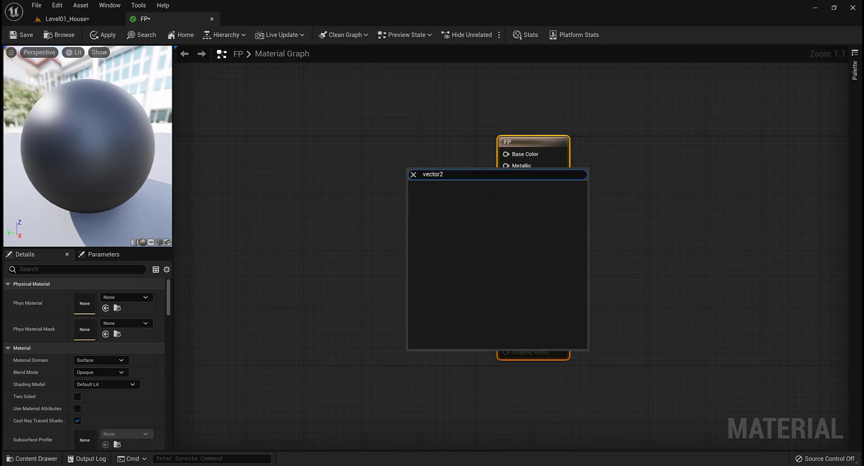
key("BackSpace")
key("BackSpace")
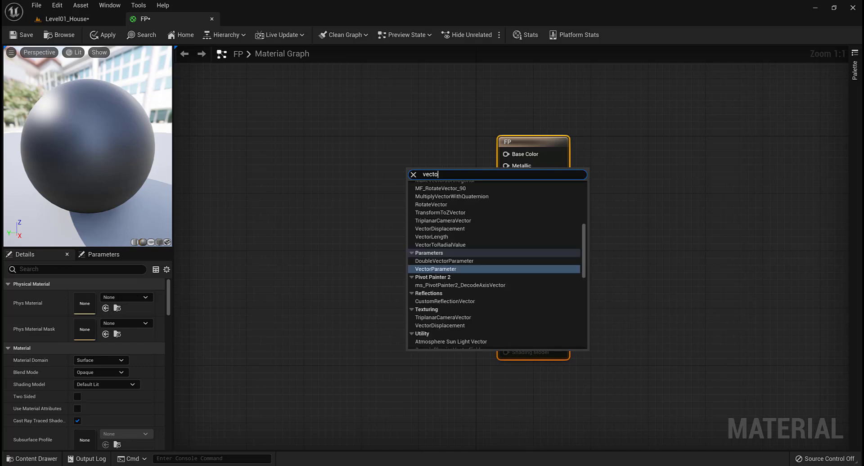
key("BackSpace")
key("BackSpace")
key("BackSpace")
key("BackSpace")
key("BackSpace")
type("contstan")
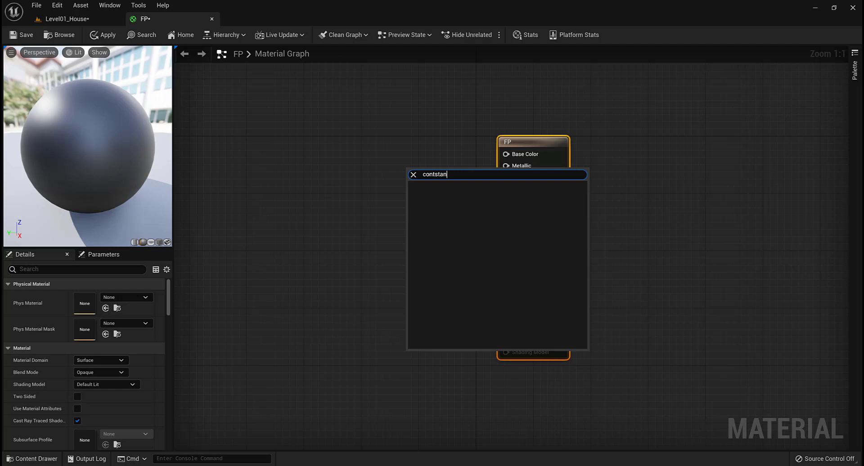
key("BackSpace")
key("BackSpace")
key("BackSpace")
key("BackSpace")
key("BackSpace")
key("BackSpace")
type("vector")
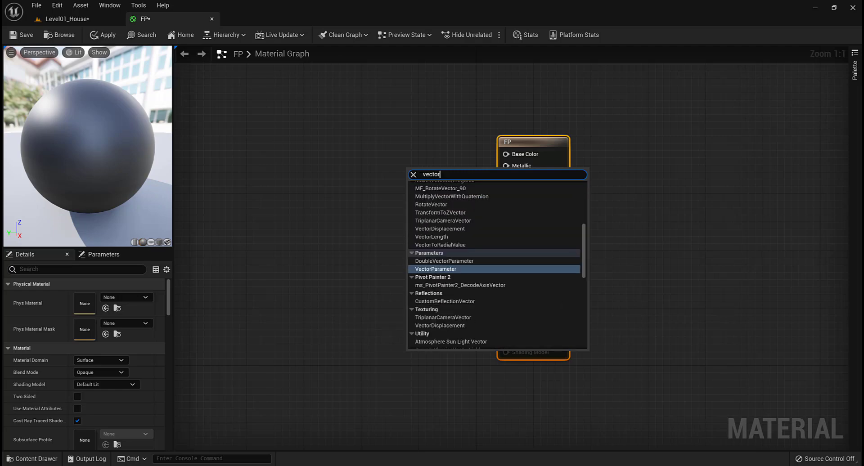
scroll(458, 255, "up", 10)
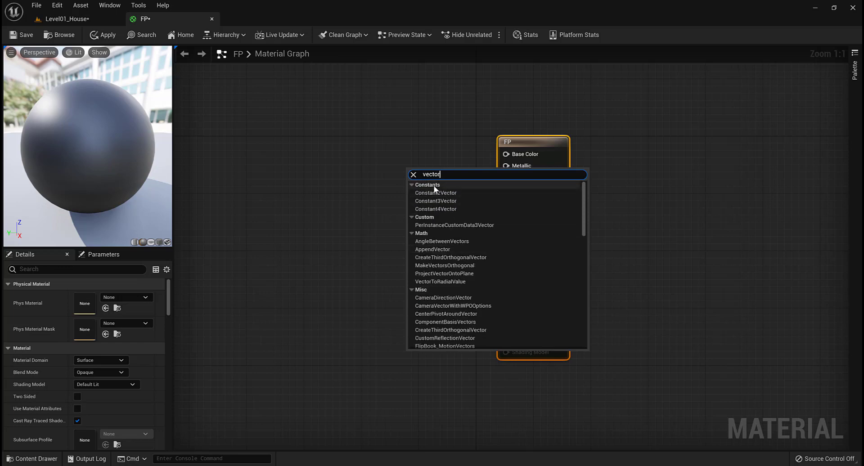
left_click(465, 201)
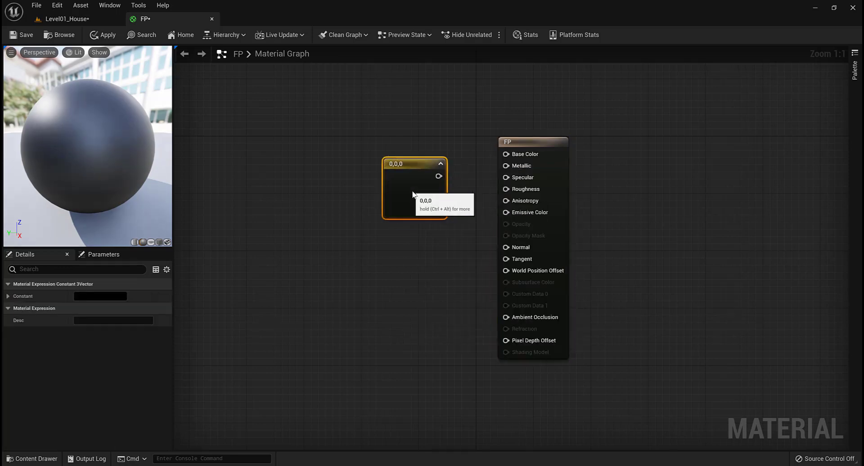
left_click_drag(432, 176, 518, 154)
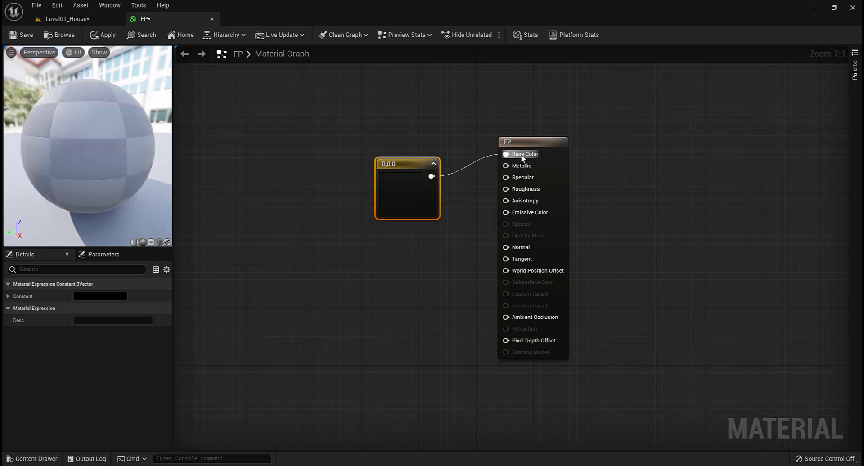
Apply the FP material and set the Constant3Vector node's colour to pure red, with R at 1.0.
left_click(107, 257)
left_click(42, 252)
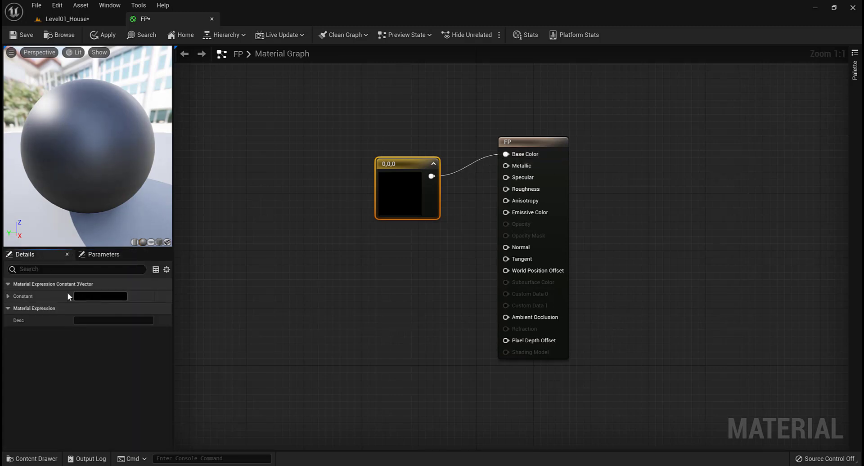
left_click(68, 296)
left_click(95, 296)
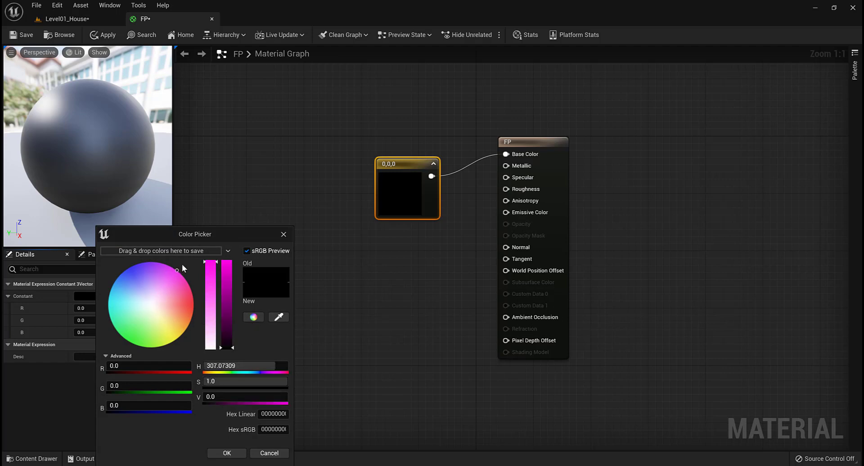
left_click(227, 453)
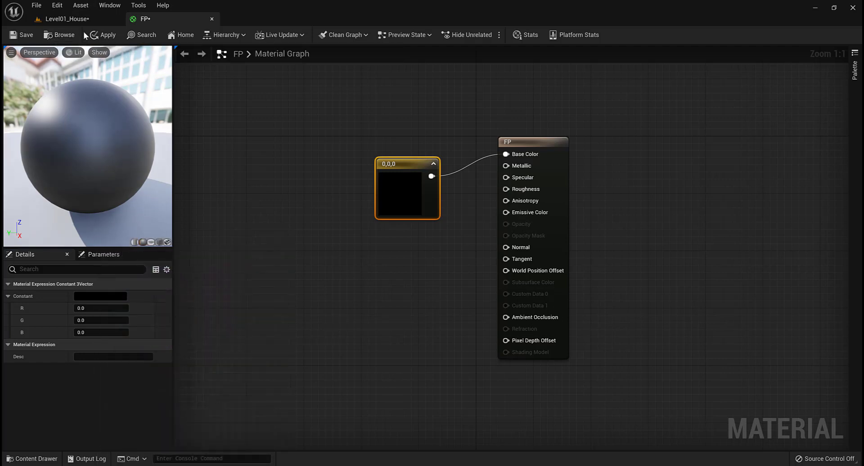
left_click(106, 36)
left_click(124, 296)
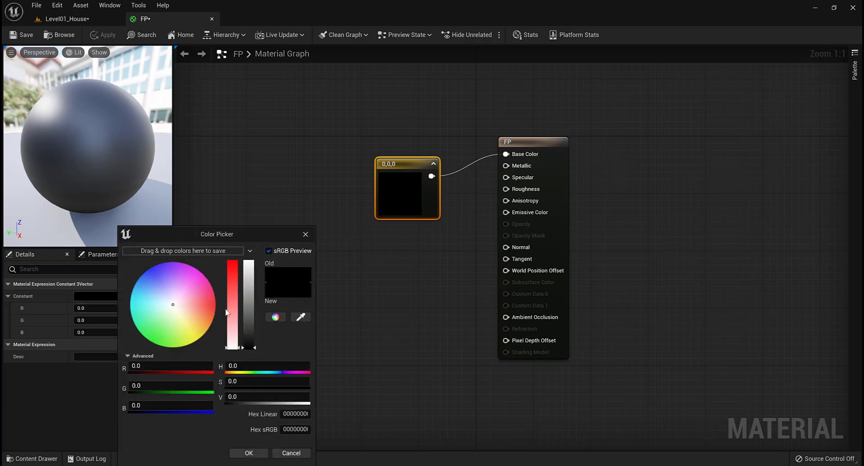
left_click_drag(227, 313, 232, 246)
left_click(249, 453)
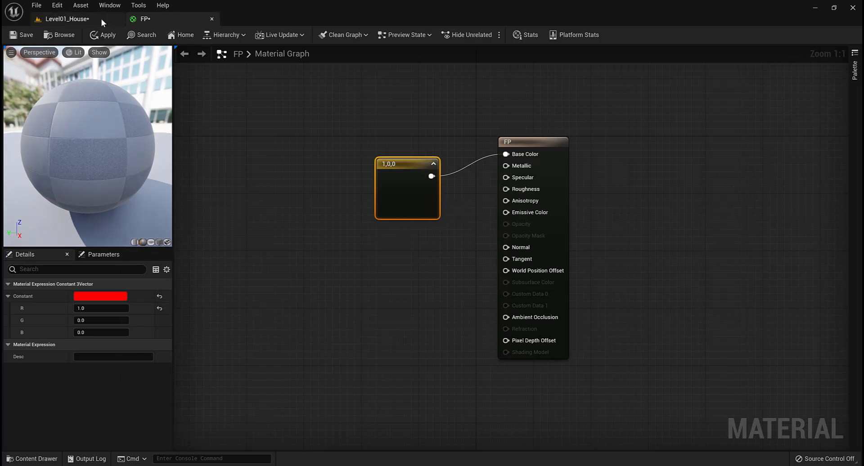
Detach the FP material editor into a floating window above the docked Content Browser and make it taller.
left_click_drag(137, 19, 380, 101)
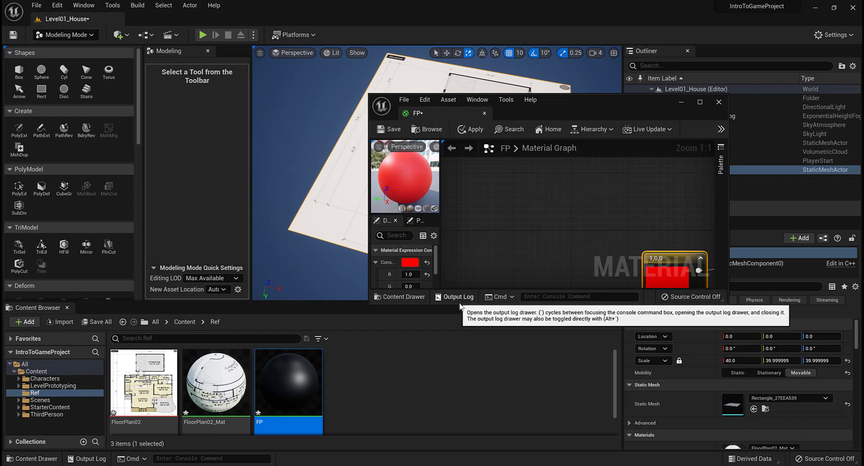
left_click_drag(458, 305, 418, 351)
left_click(399, 343)
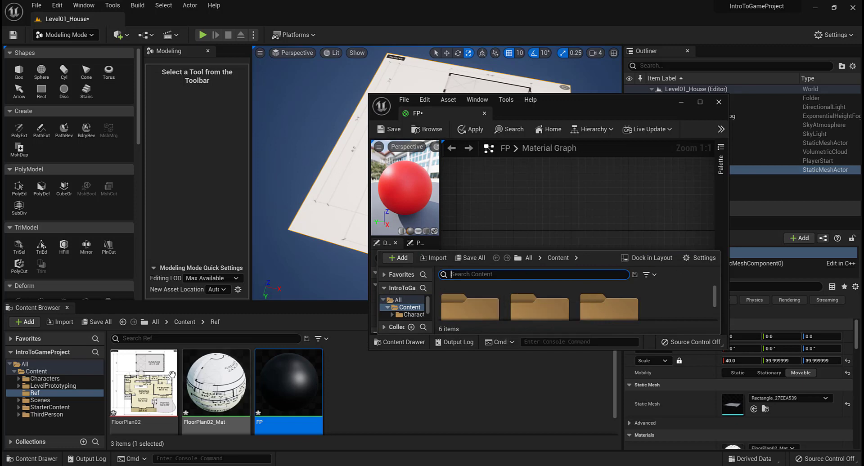
left_click(361, 396)
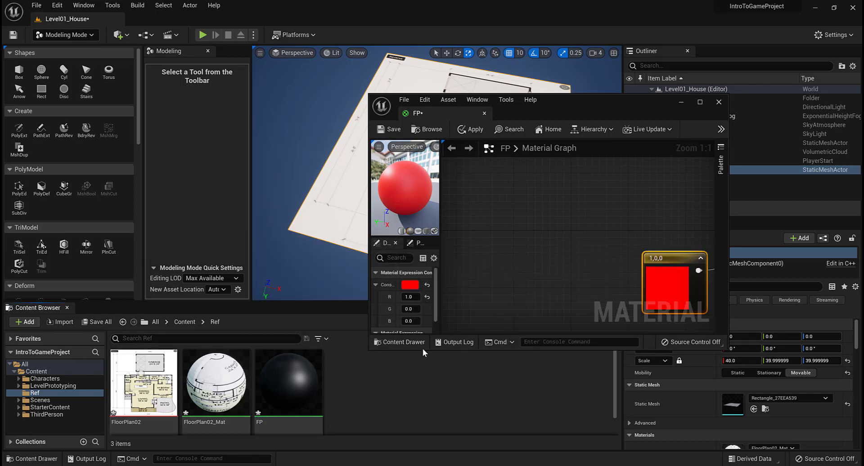
Add the FloorPlan02 image to the FP material graph as a Texture Sample and delete the red constant node.
left_click_drag(153, 388, 568, 256)
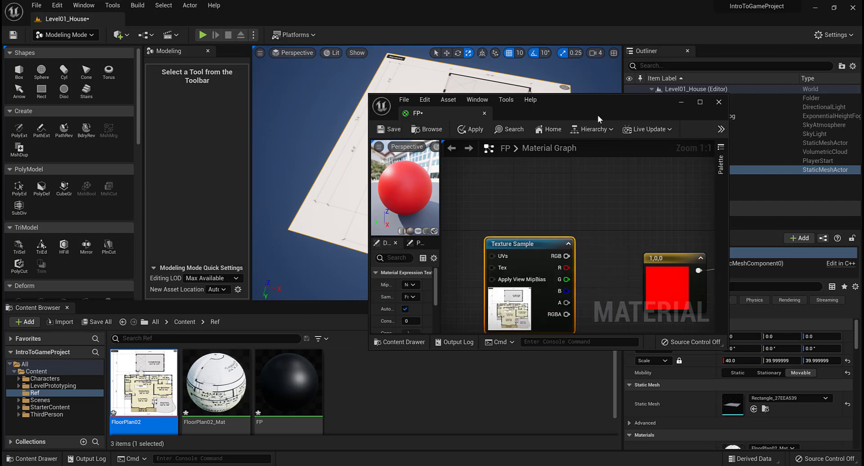
left_click_drag(597, 111, 415, 97)
left_click(500, 275)
scroll(419, 252, "down", 3)
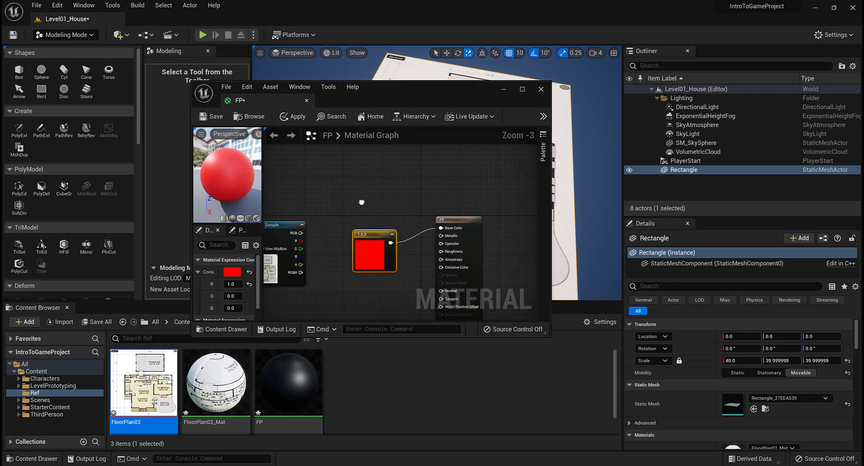
key("Delete")
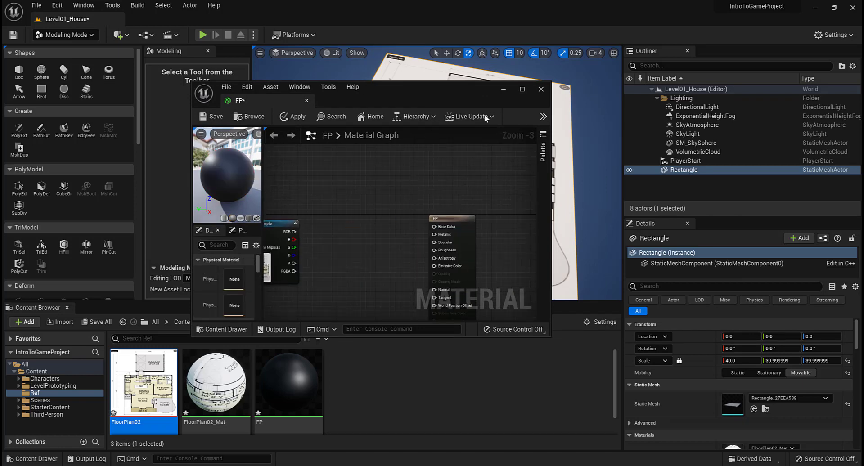
Connect the FloorPlan02 Texture Sample's RGB output to Base Color and save the FP material.
left_click_drag(294, 232, 435, 227)
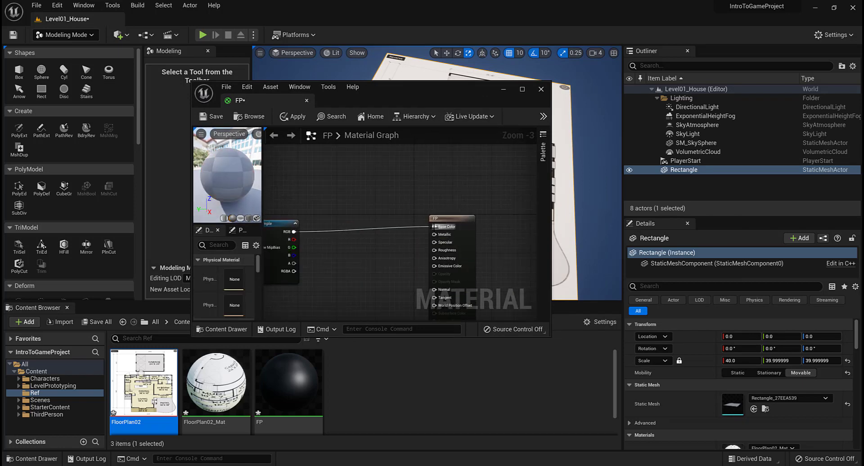
left_click(215, 118)
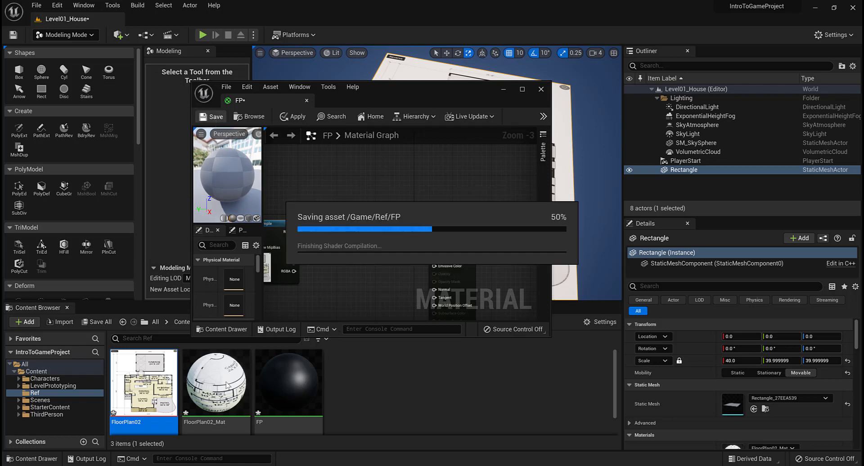
left_click(282, 400)
right_click_drag(374, 221, 466, 188)
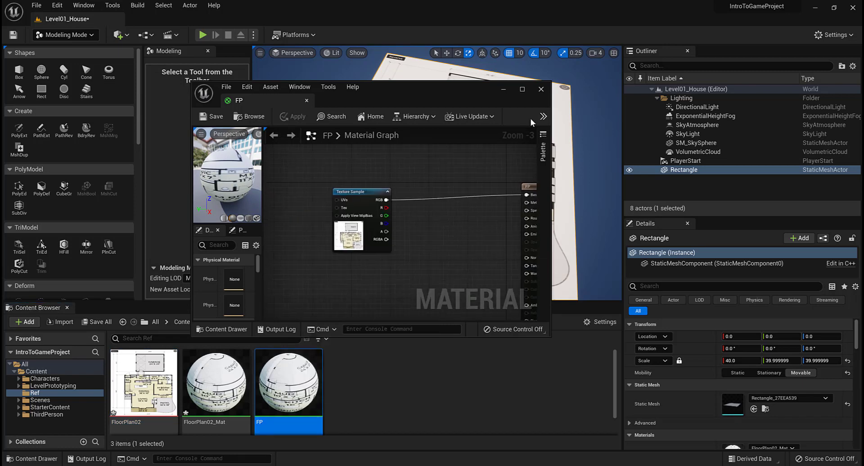
Maximize the FP material editor and add an empty Texture Sample node below the existing one.
left_click(522, 90)
scroll(362, 255, "up", 3)
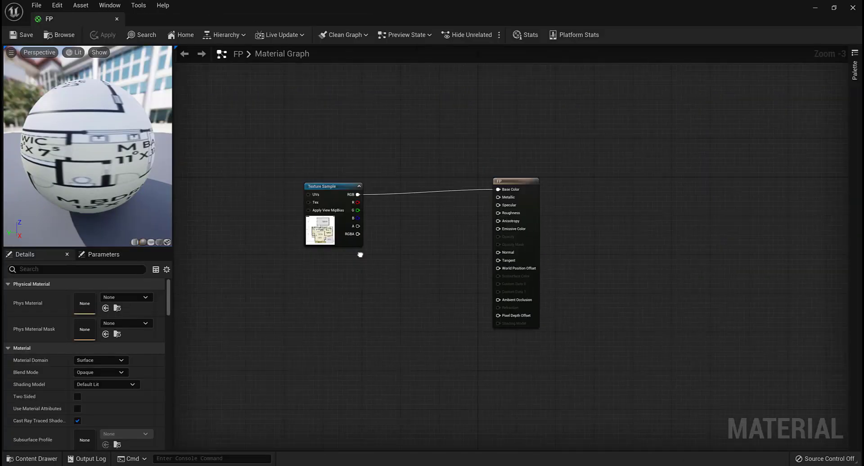
right_click(369, 257)
type("texture")
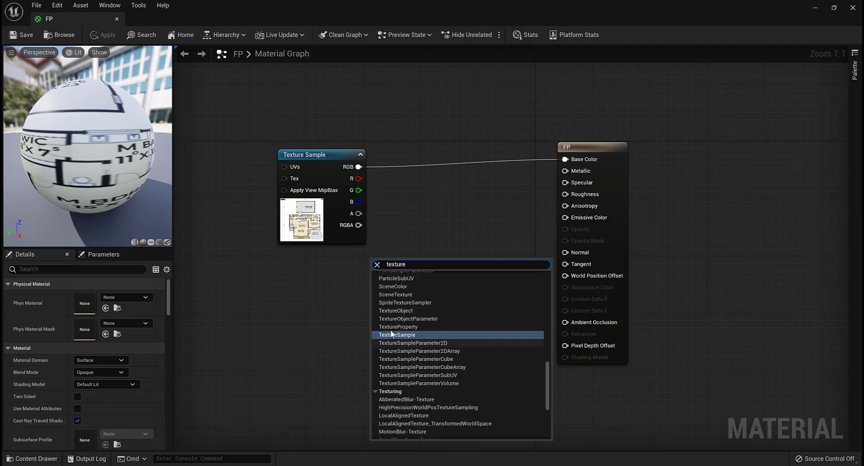
left_click(392, 334)
left_click_drag(385, 267, 310, 297)
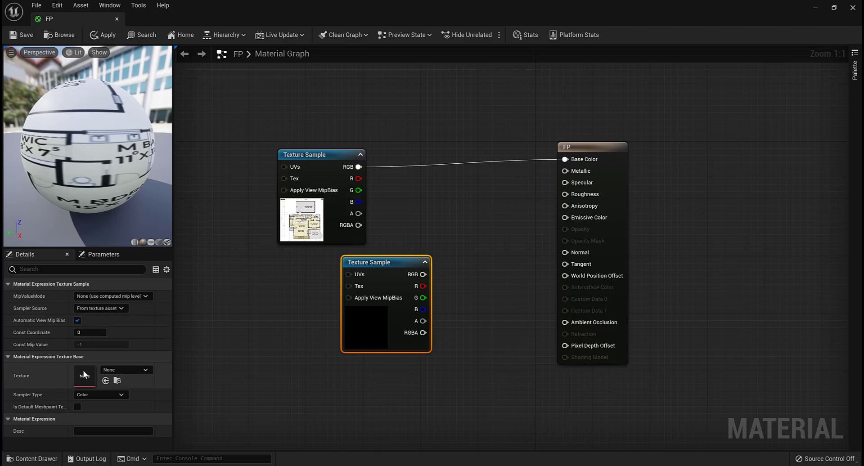
Compare the Texture settings of both Texture Sample nodes, then delete the one holding FloorPlan02.
left_click(297, 232)
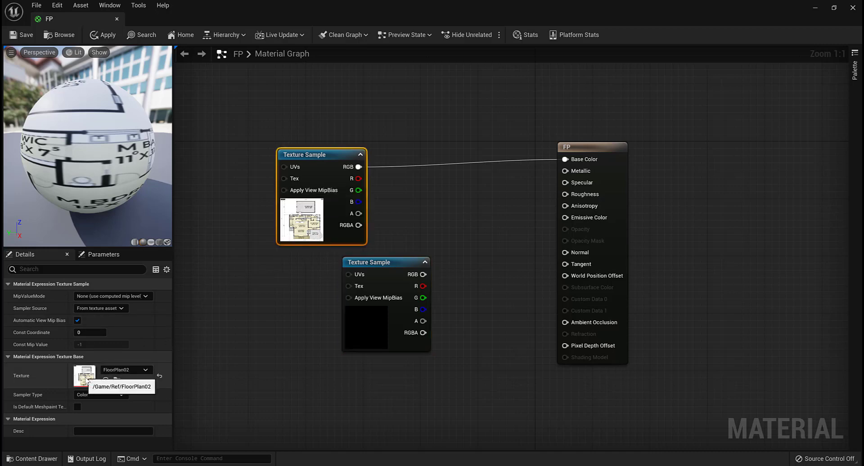
left_click(360, 327)
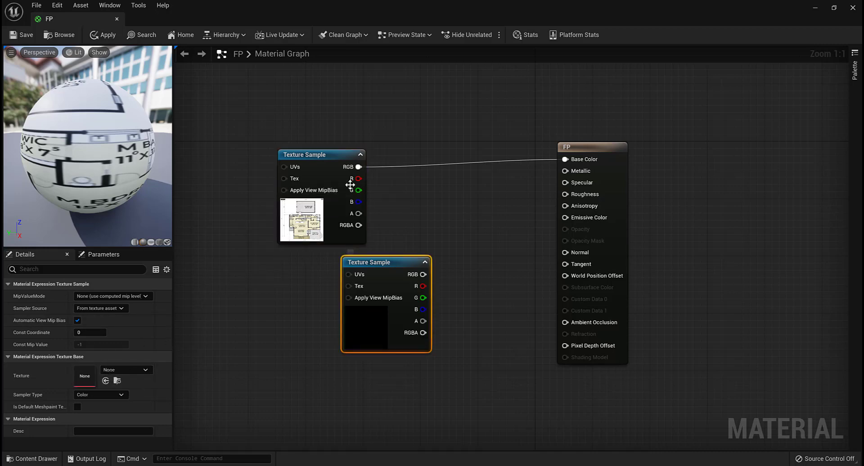
left_click(336, 194)
key("Delete")
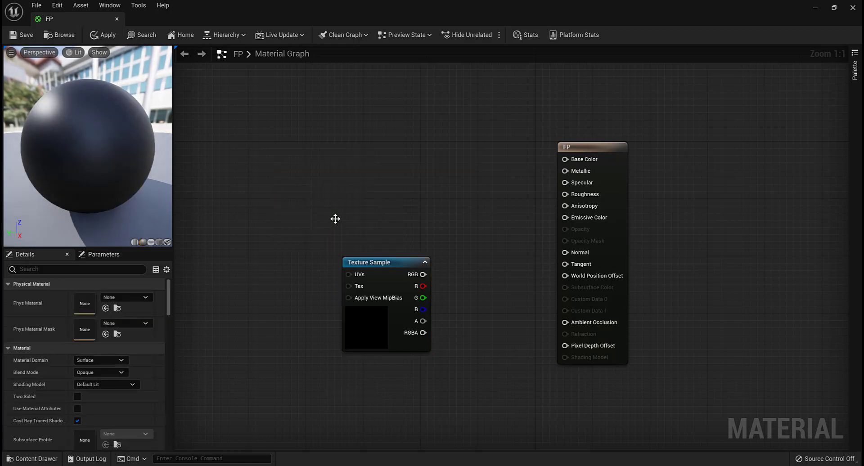
Connect the empty Texture Sample's RGB output to Base Color and assign FloorPlan02 as its texture.
left_click(401, 263)
left_click_drag(401, 264, 566, 160)
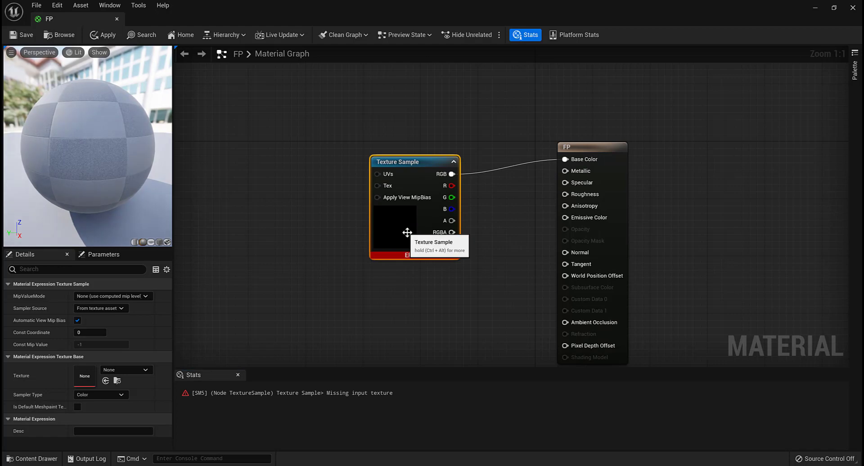
left_click(122, 368)
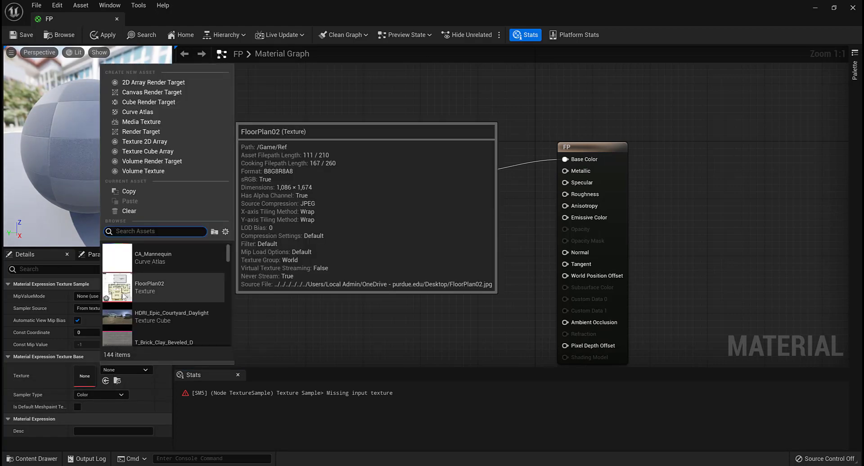
left_click(166, 298)
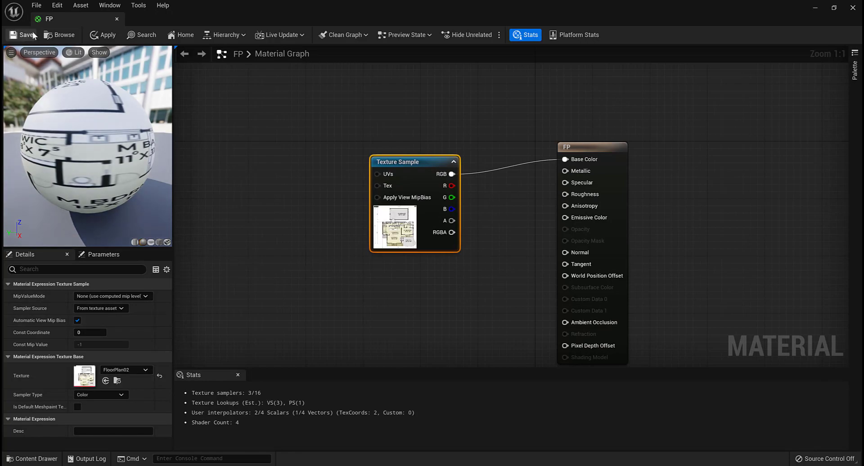
Save the FP material and dock its editor beside the Level01_House tab.
double_click(242, 9)
left_click_drag(317, 95, 383, 172)
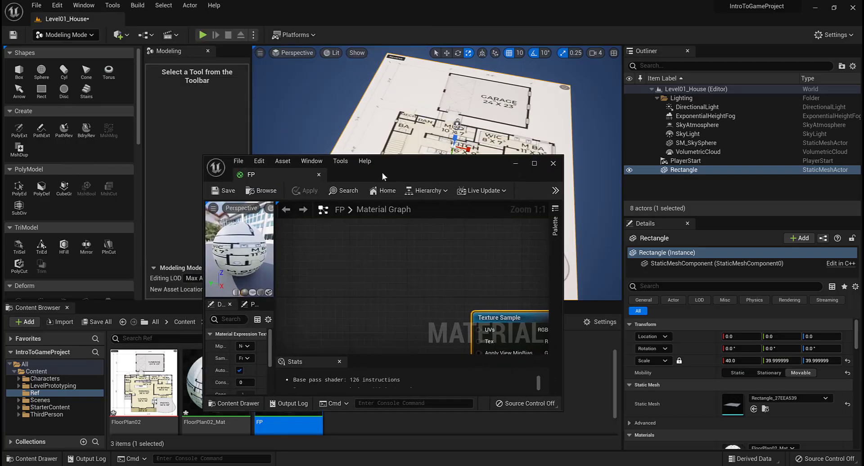
left_click_drag(265, 176, 159, 20)
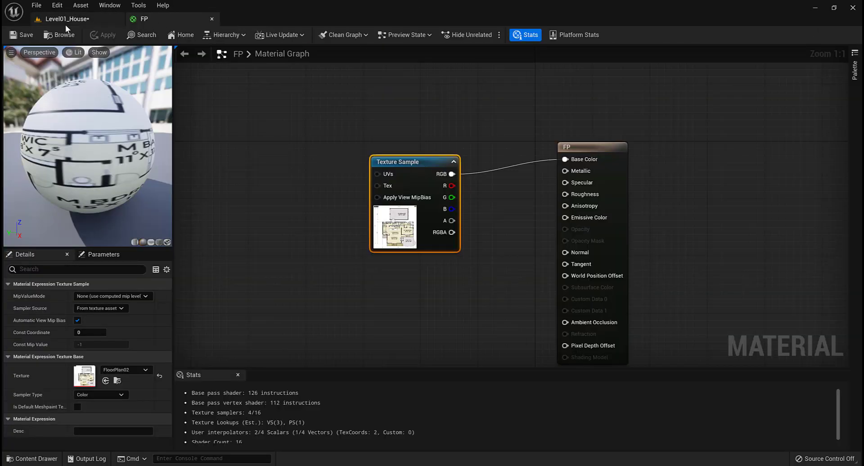
Return to the Level01_House level and force-delete the FP material from the Ref folder.
left_click(66, 24)
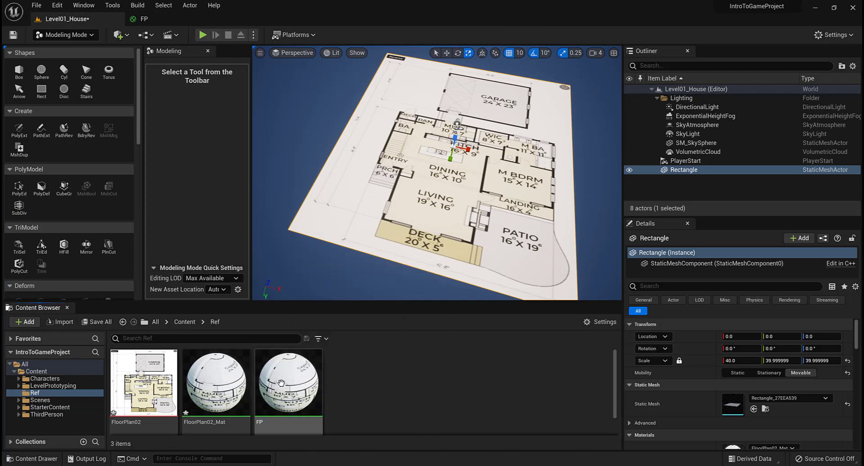
key("Delete")
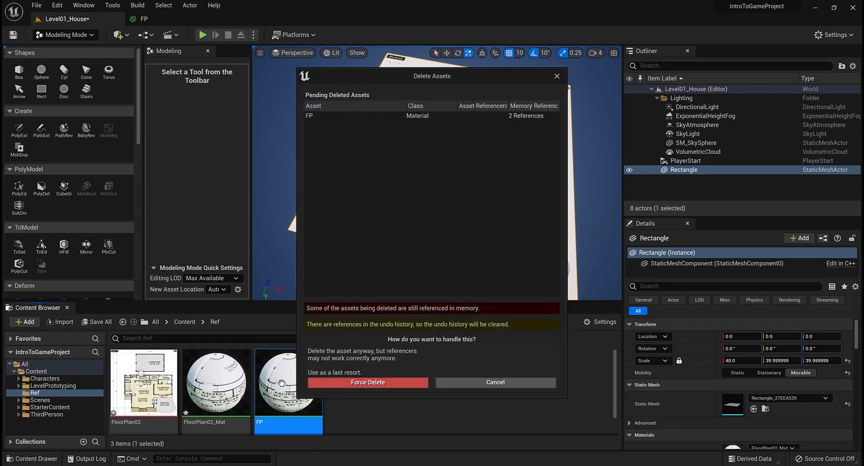
left_click(391, 384)
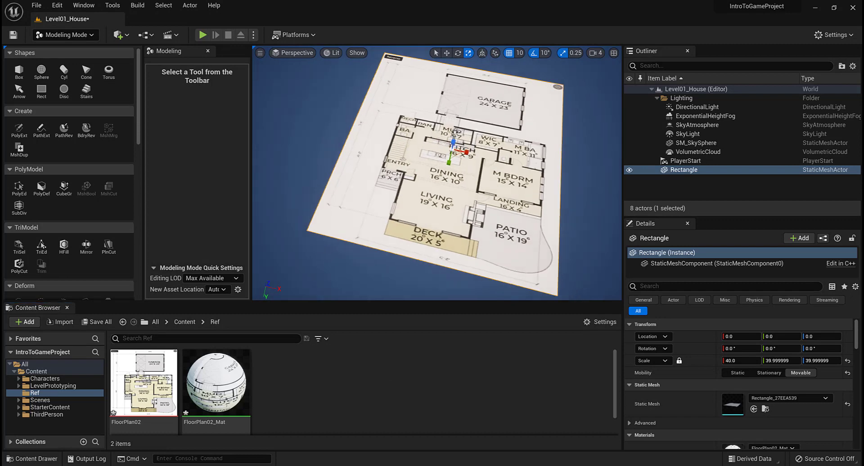
Scale the floor plan Rectangle along X to 38.25.
left_click_drag(458, 142, 472, 169, "alt")
left_click_drag(425, 142, 451, 151, "alt")
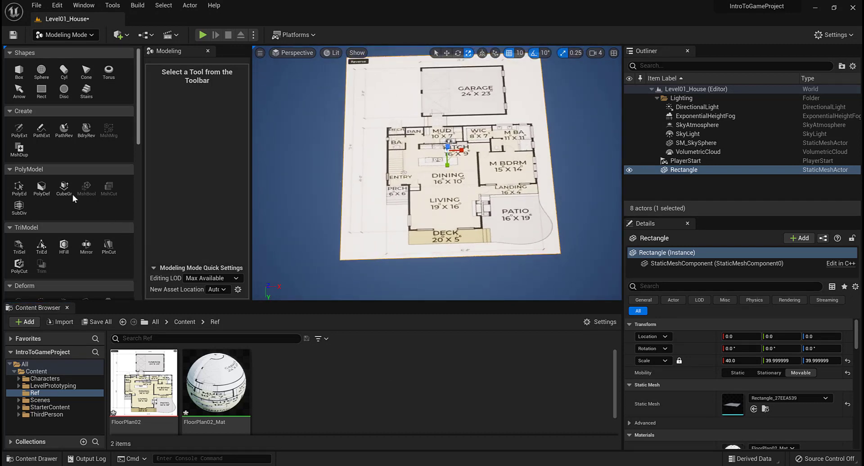
scroll(72, 194, "down", 4)
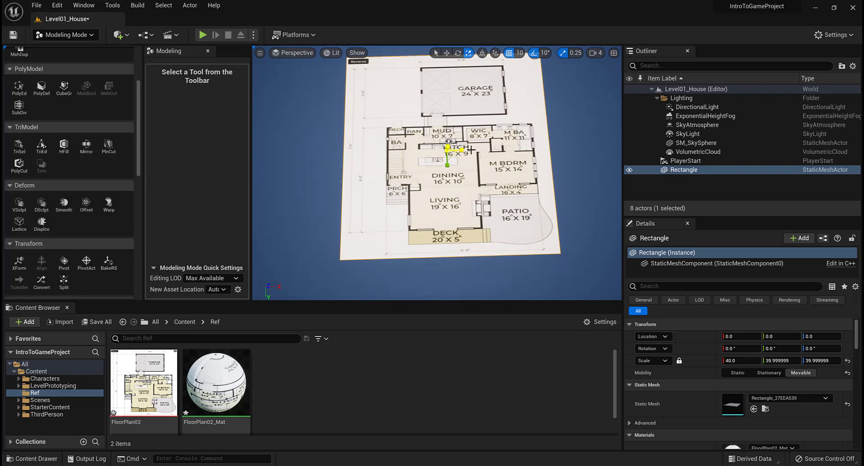
left_click_drag(462, 151, 232, 194)
scroll(66, 166, "down", 8)
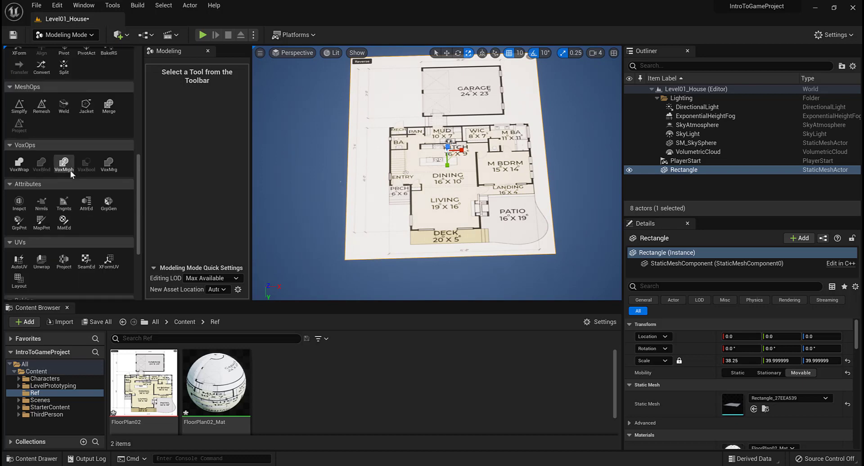
scroll(50, 257, "down", 2)
left_click(15, 223)
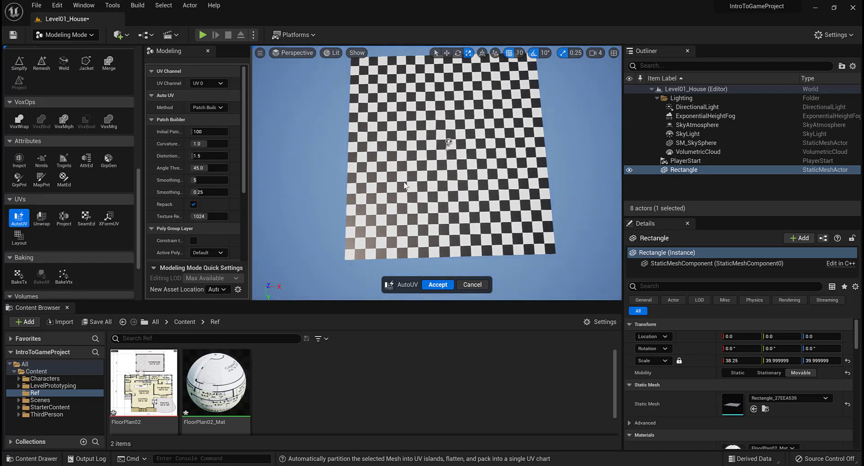
key("ctrl+z")
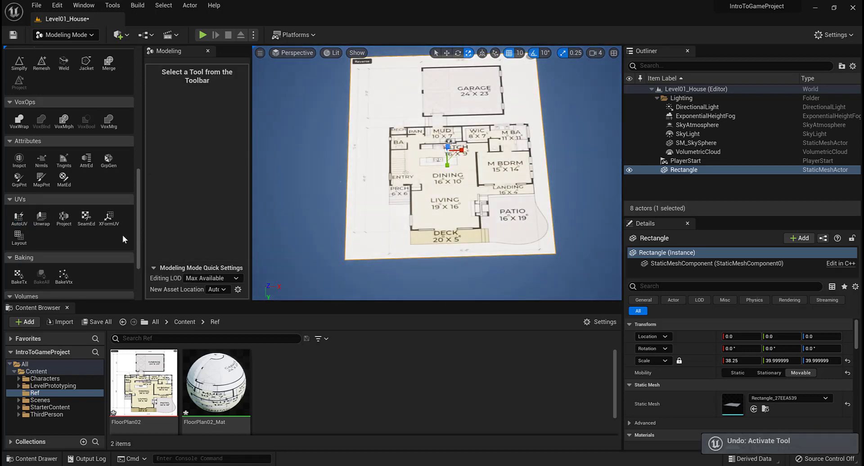
left_click(65, 217)
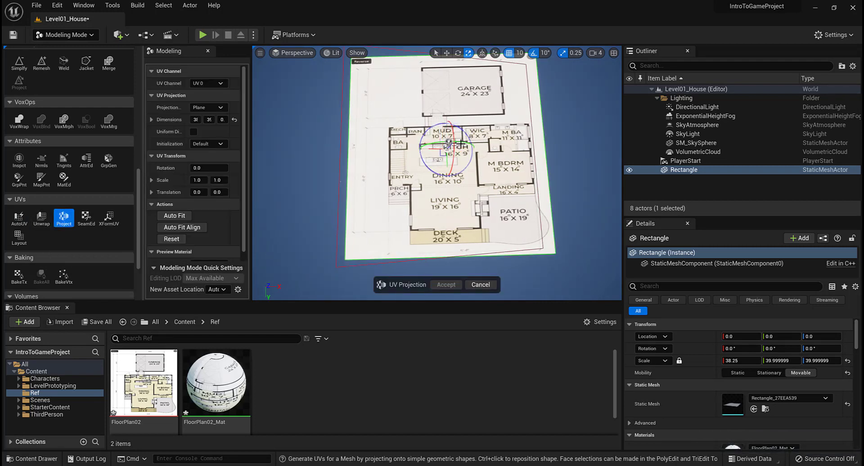
key("ctrl+z")
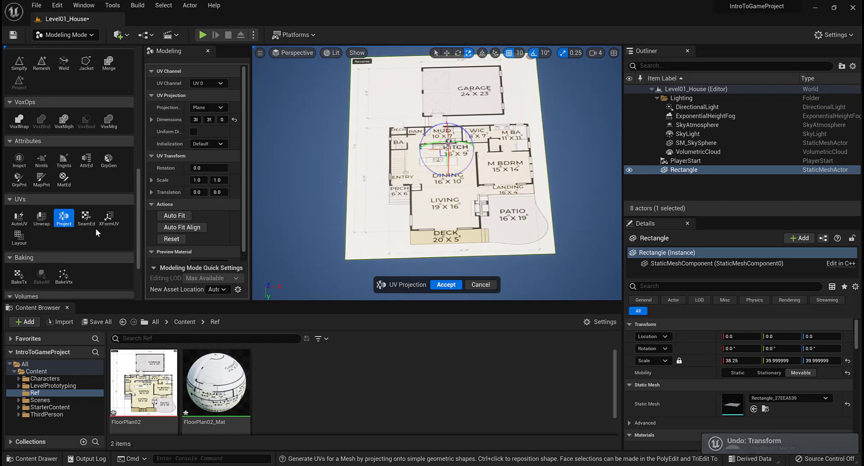
Apply a UV Unwrap to the floor plan Rectangle and check the plan's orientation on it.
left_click(44, 220)
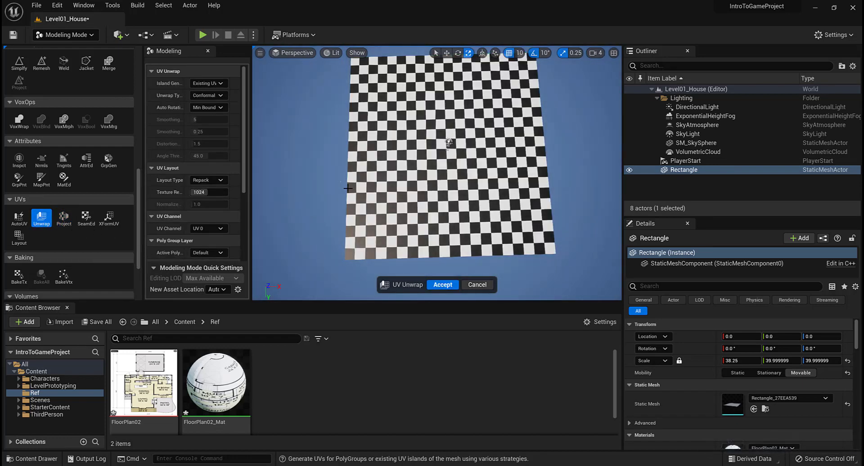
left_click_drag(324, 208, 354, 190, "alt")
left_click(443, 285)
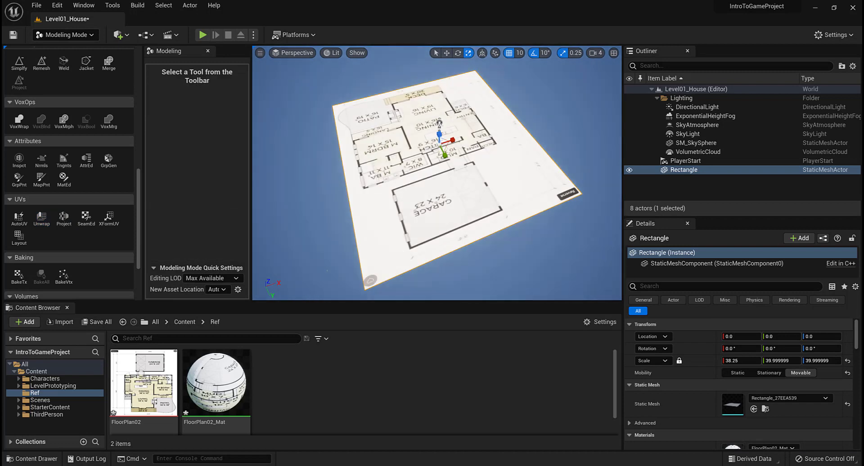
left_click_drag(308, 216, 450, 218, "alt")
left_click_drag(318, 178, 369, 194, "alt")
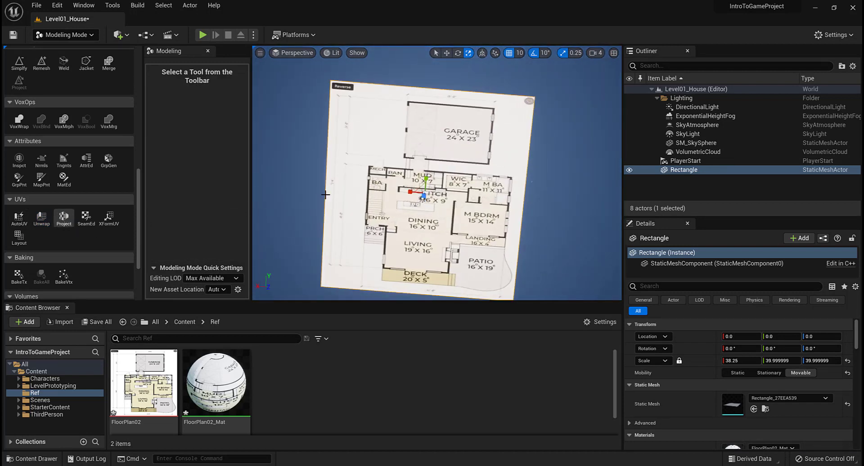
Apply AutoUV with the Patch Builder method to the Rectangle, widening the Modeling panel to read its settings.
left_click(19, 217)
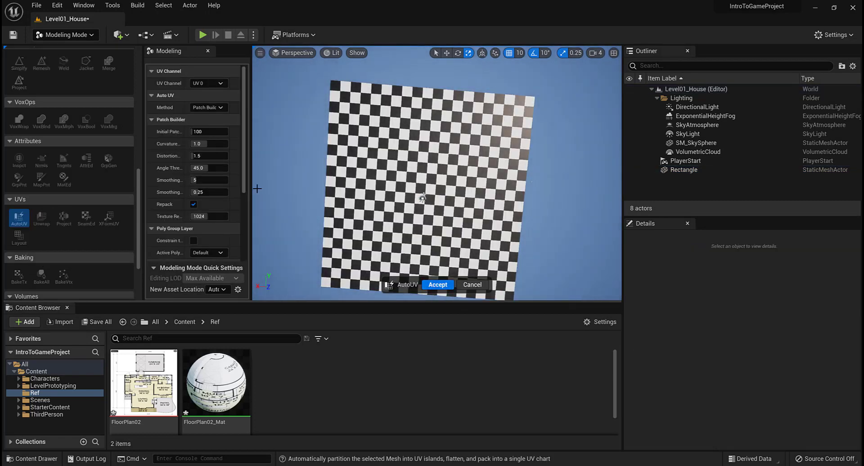
left_click_drag(251, 160, 297, 161)
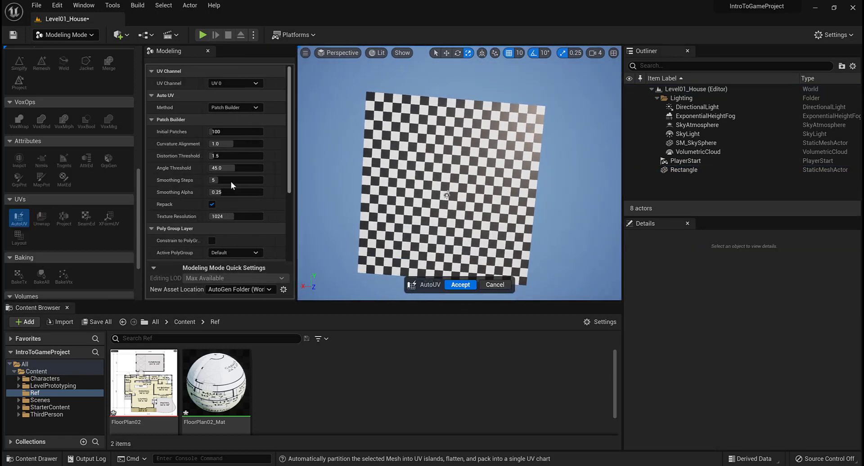
scroll(217, 185, "down", 5)
left_click(459, 287)
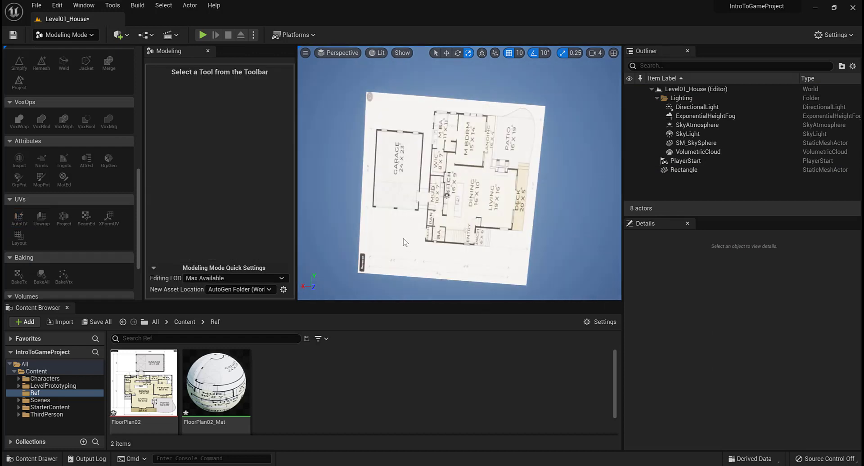
left_click_drag(468, 216, 575, 215, "alt")
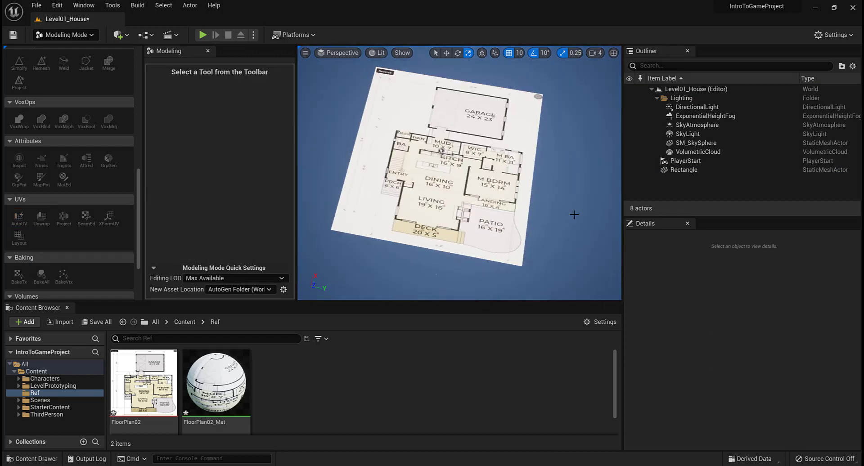
Select the floor plan Rectangle again and apply UV Unwrap to it.
left_click(355, 234)
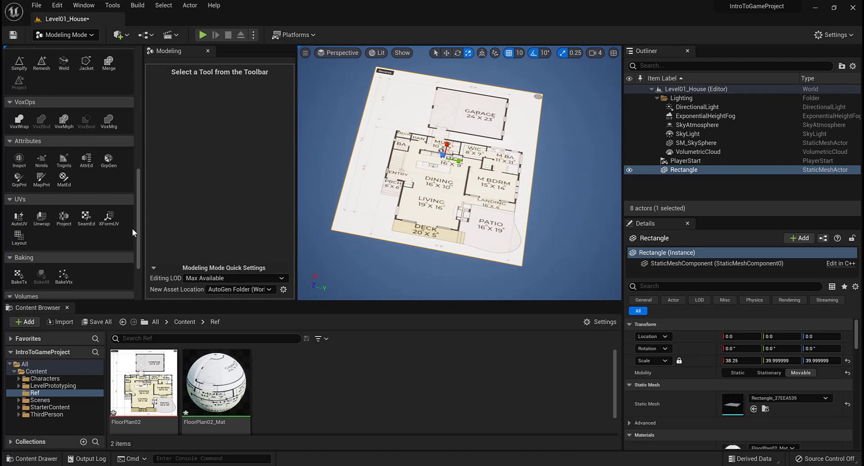
left_click(42, 218)
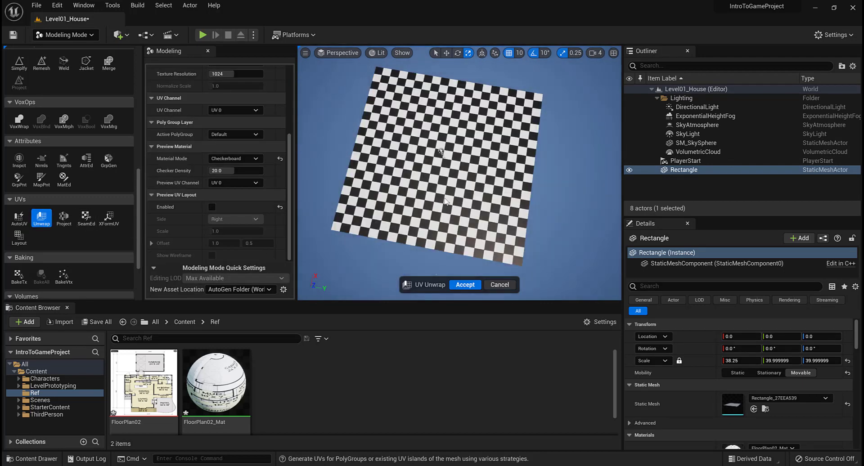
left_click(455, 287)
Scale the floor plan Rectangle along X to 37.5.
left_click_drag(456, 286, 607, 263, "alt")
scroll(114, 258, "down", 3)
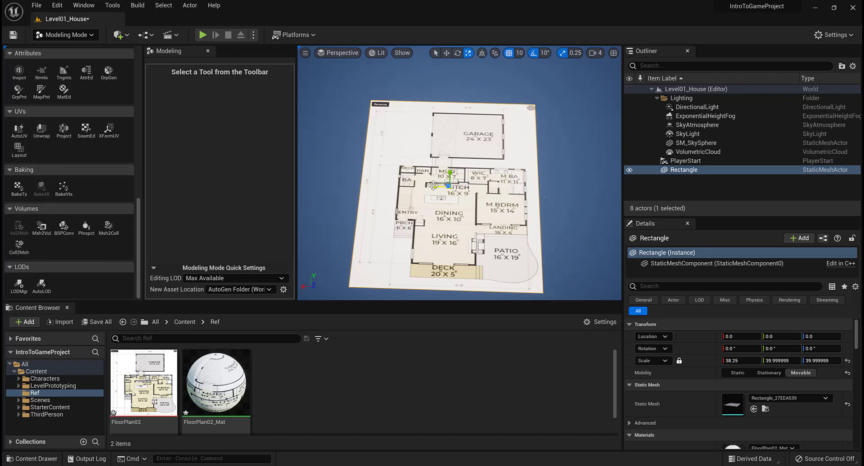
left_click_drag(435, 187, 437, 187)
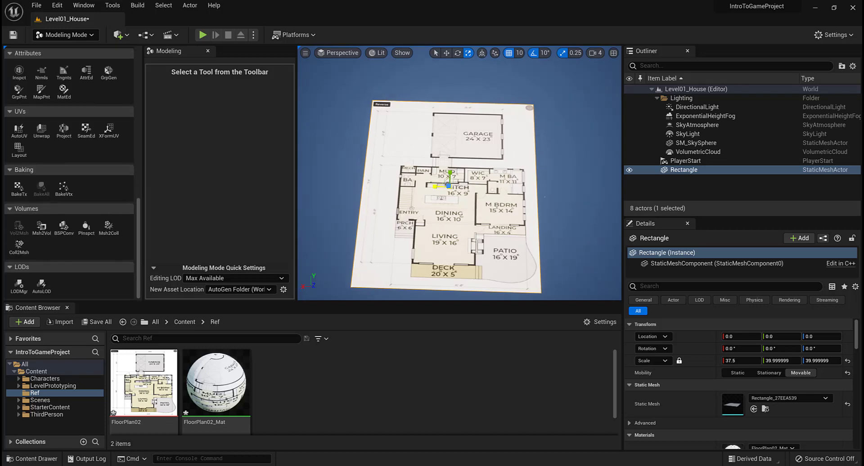
Reduce the floor plan Rectangle's X scale to 37 and play-test the level to compare the plan's size with the character.
left_click_drag(544, 196, 562, 170, "alt")
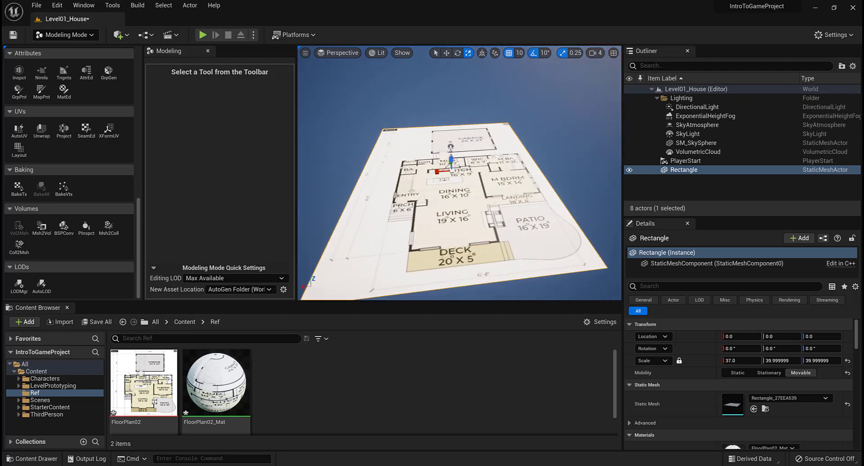
left_click_drag(446, 226, 561, 217, "alt")
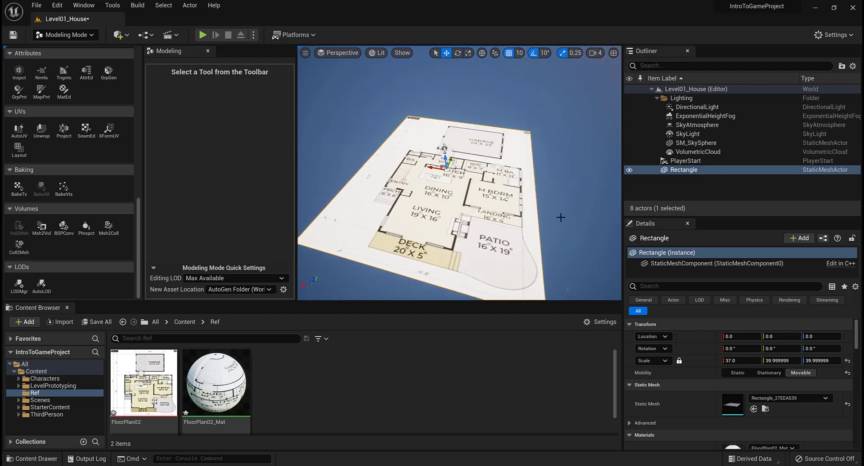
left_click(203, 35)
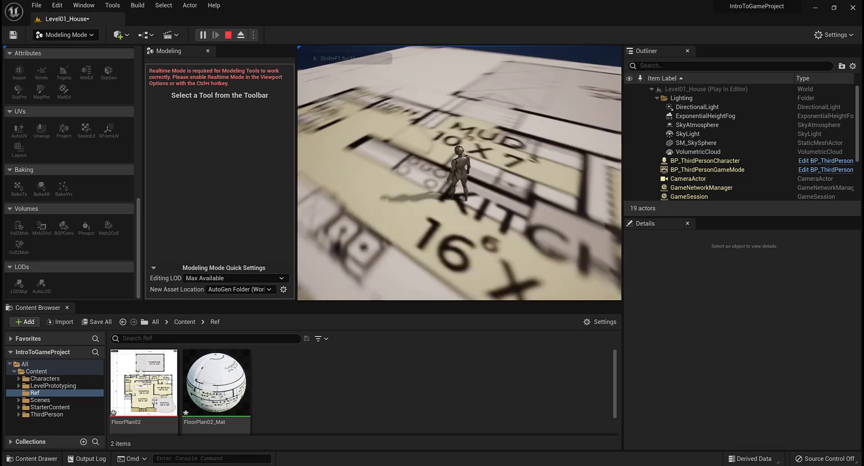
key("s")
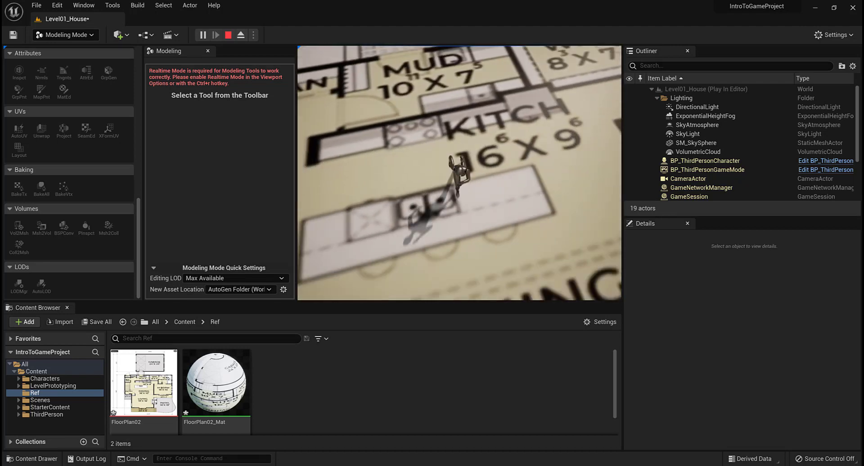
key("Escape")
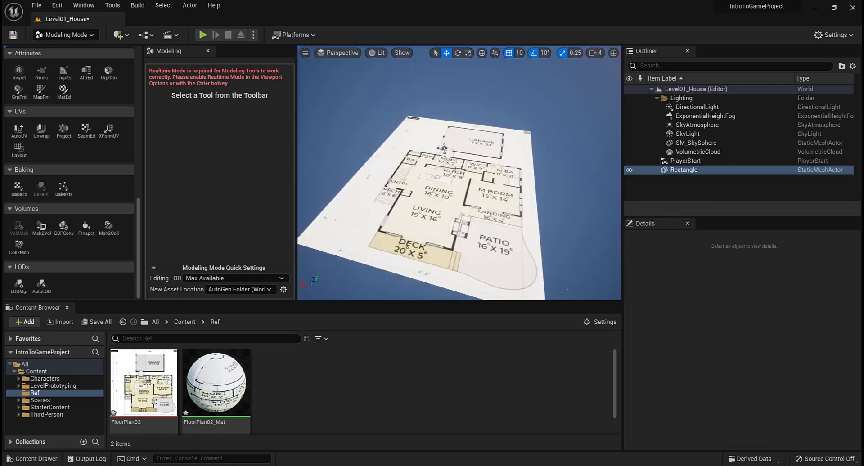
Try scaling the Rectangle proportionally to 15 along X and play-test by running the character across the rooms.
scroll(312, 226, "down", 10)
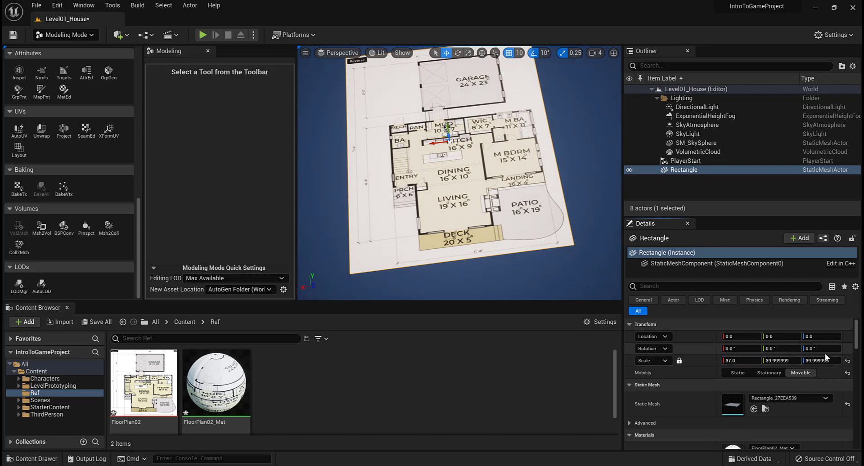
left_click(740, 361)
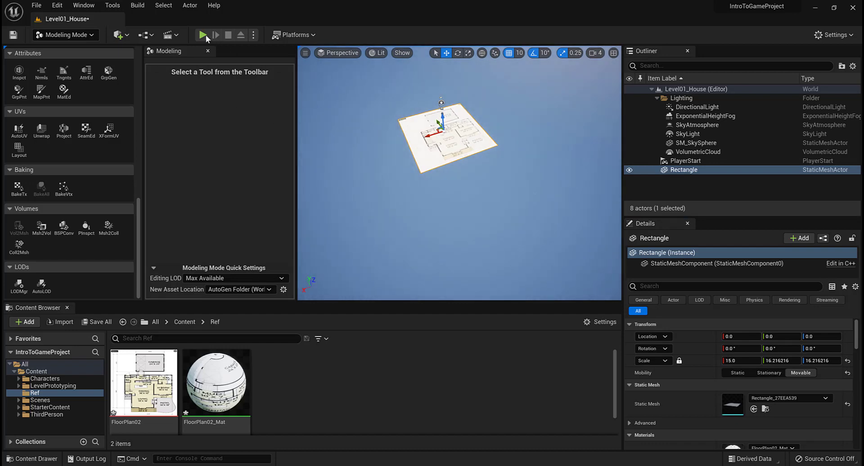
left_click(203, 35)
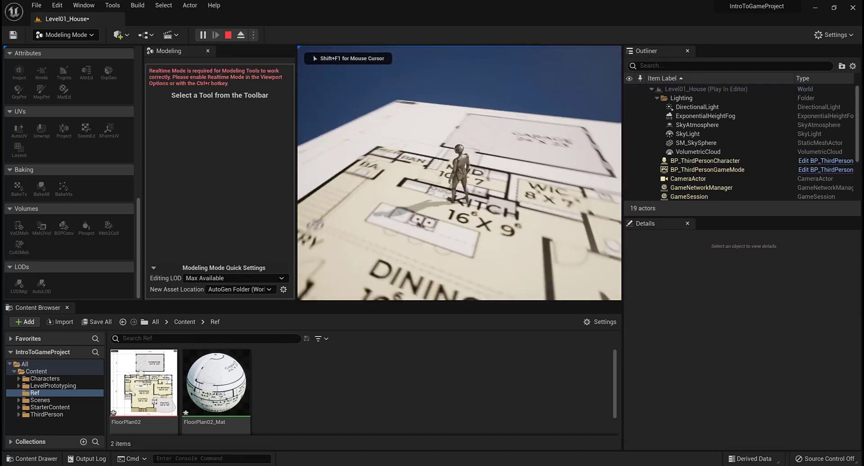
key("space")
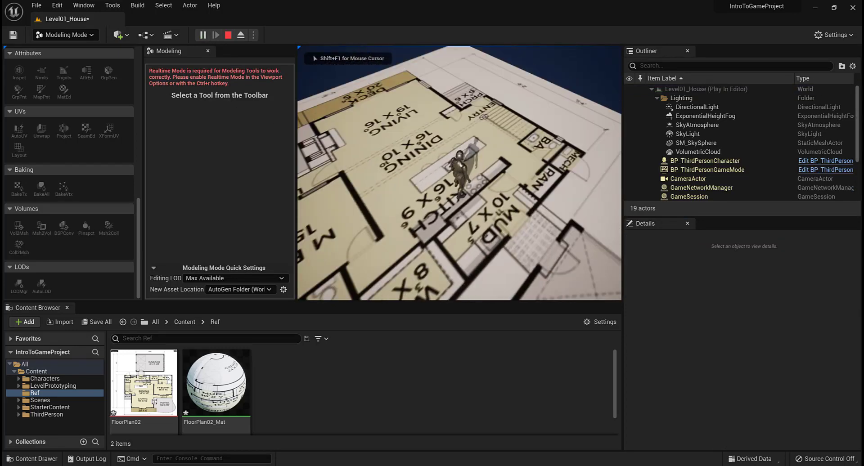
key("w")
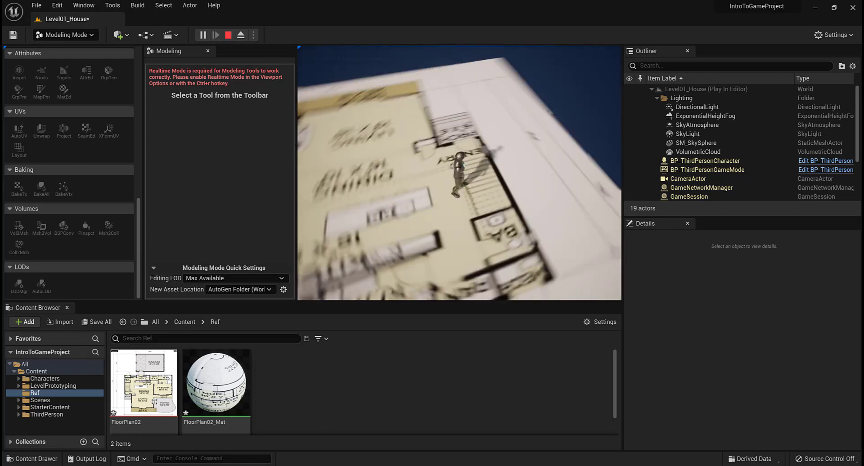
key("w")
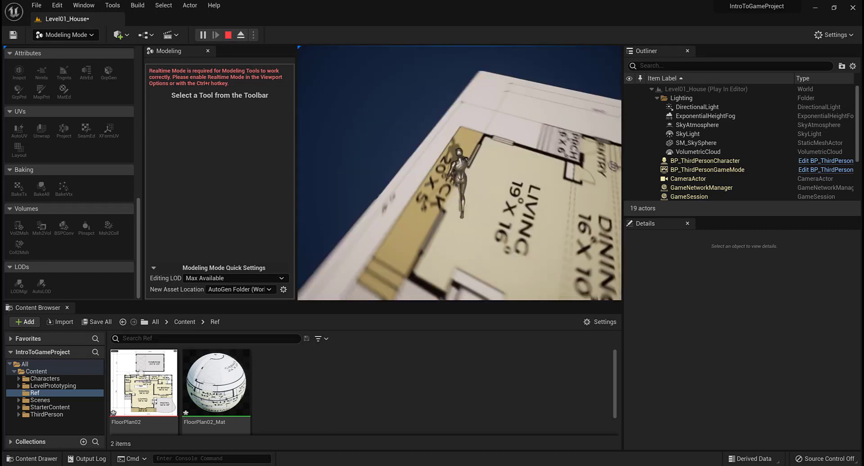
key("Escape")
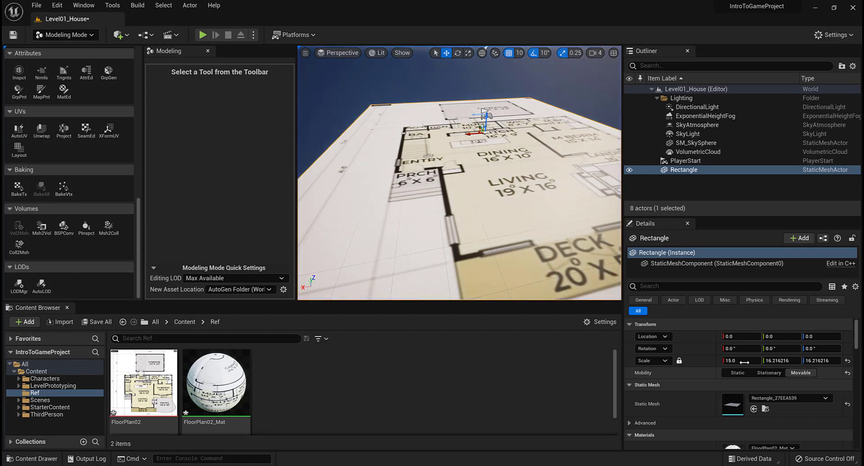
Scale the Rectangle proportionally to 20 along X and play-test by walking the character through the kitchen, dining and living areas.
left_click(744, 361)
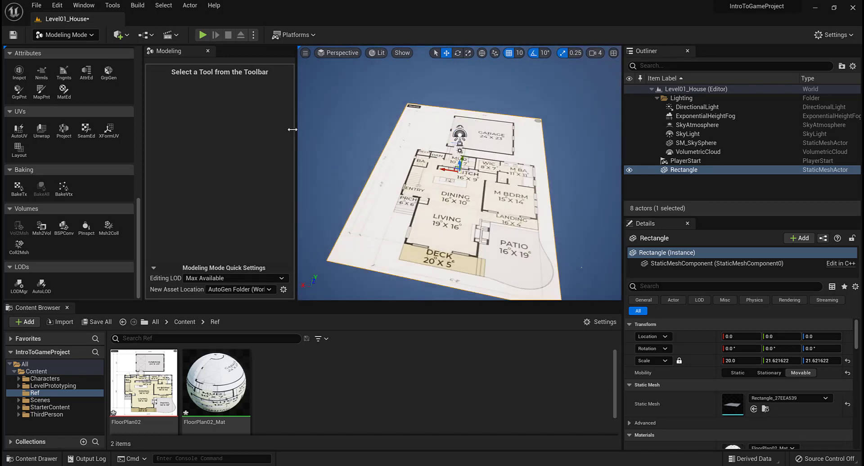
left_click(203, 35)
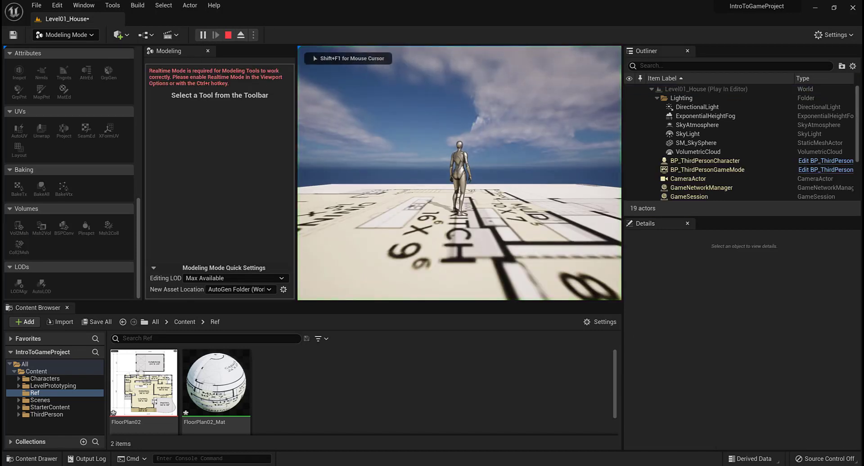
key("w")
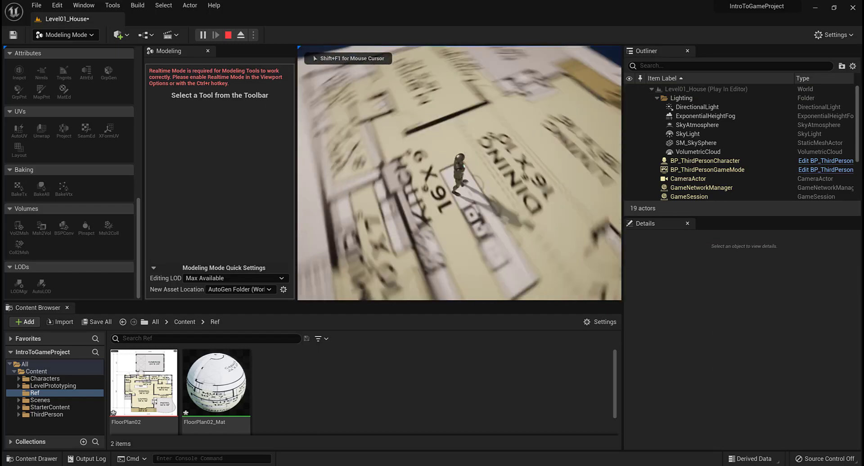
key("s")
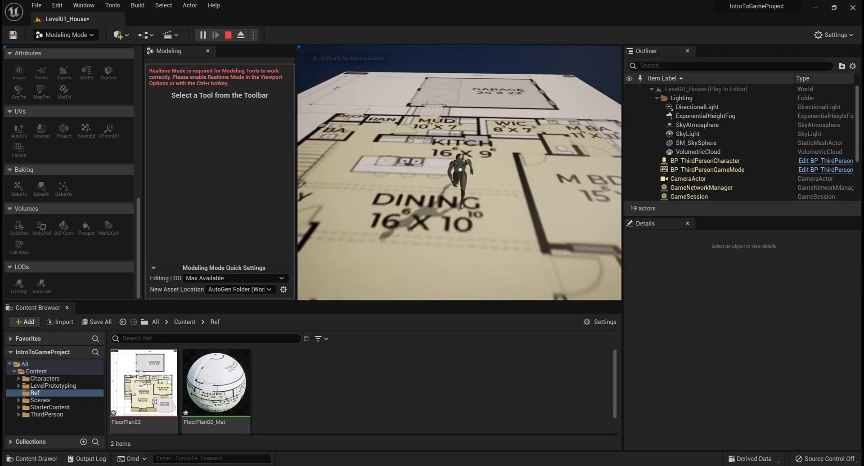
key("d")
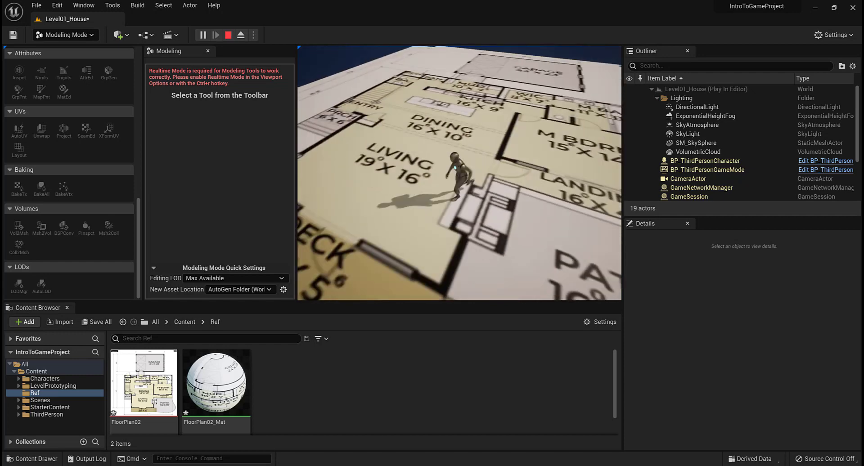
key("a")
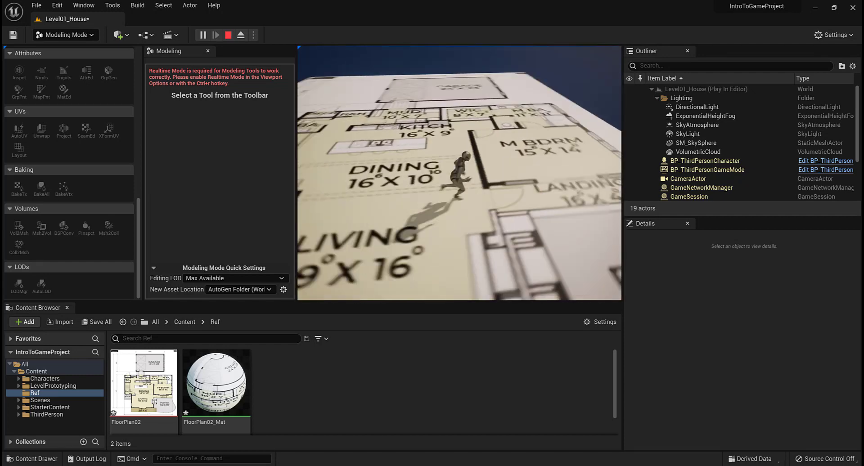
key("s")
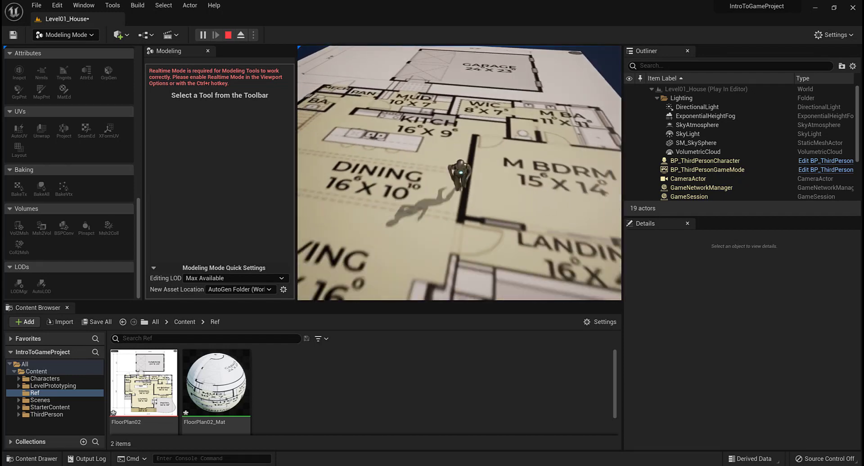
key("a")
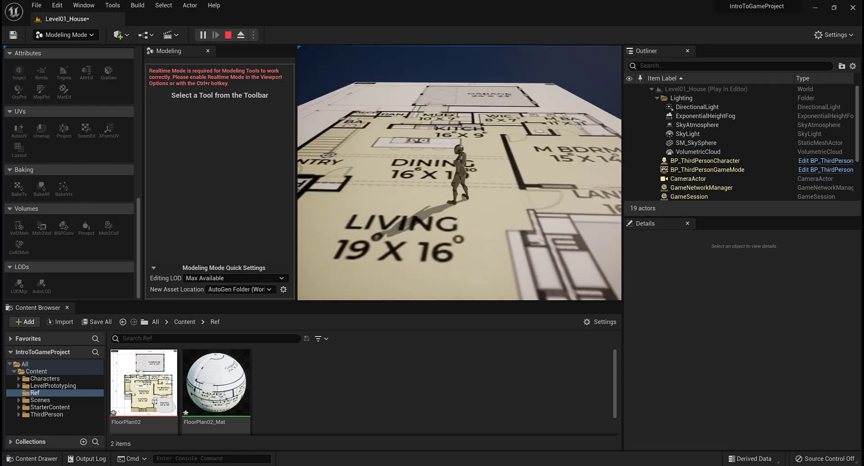